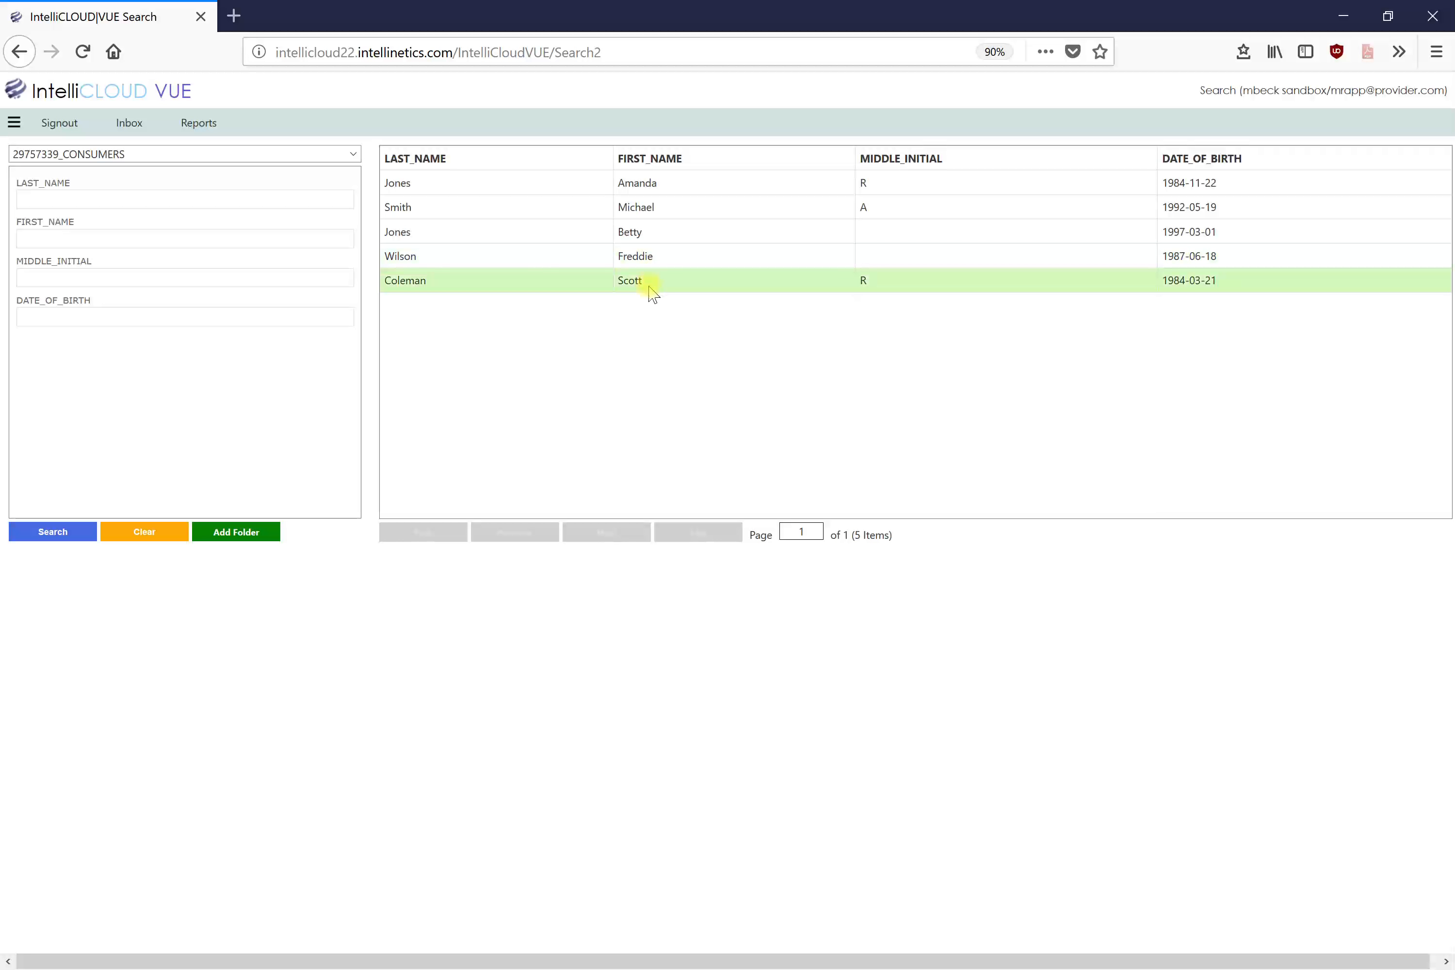
Step: Open the first consumer's folder and review the 04/05/2018 incident report form's notes and attributes
{"action": "left_click", "coordinate": [665, 188]}
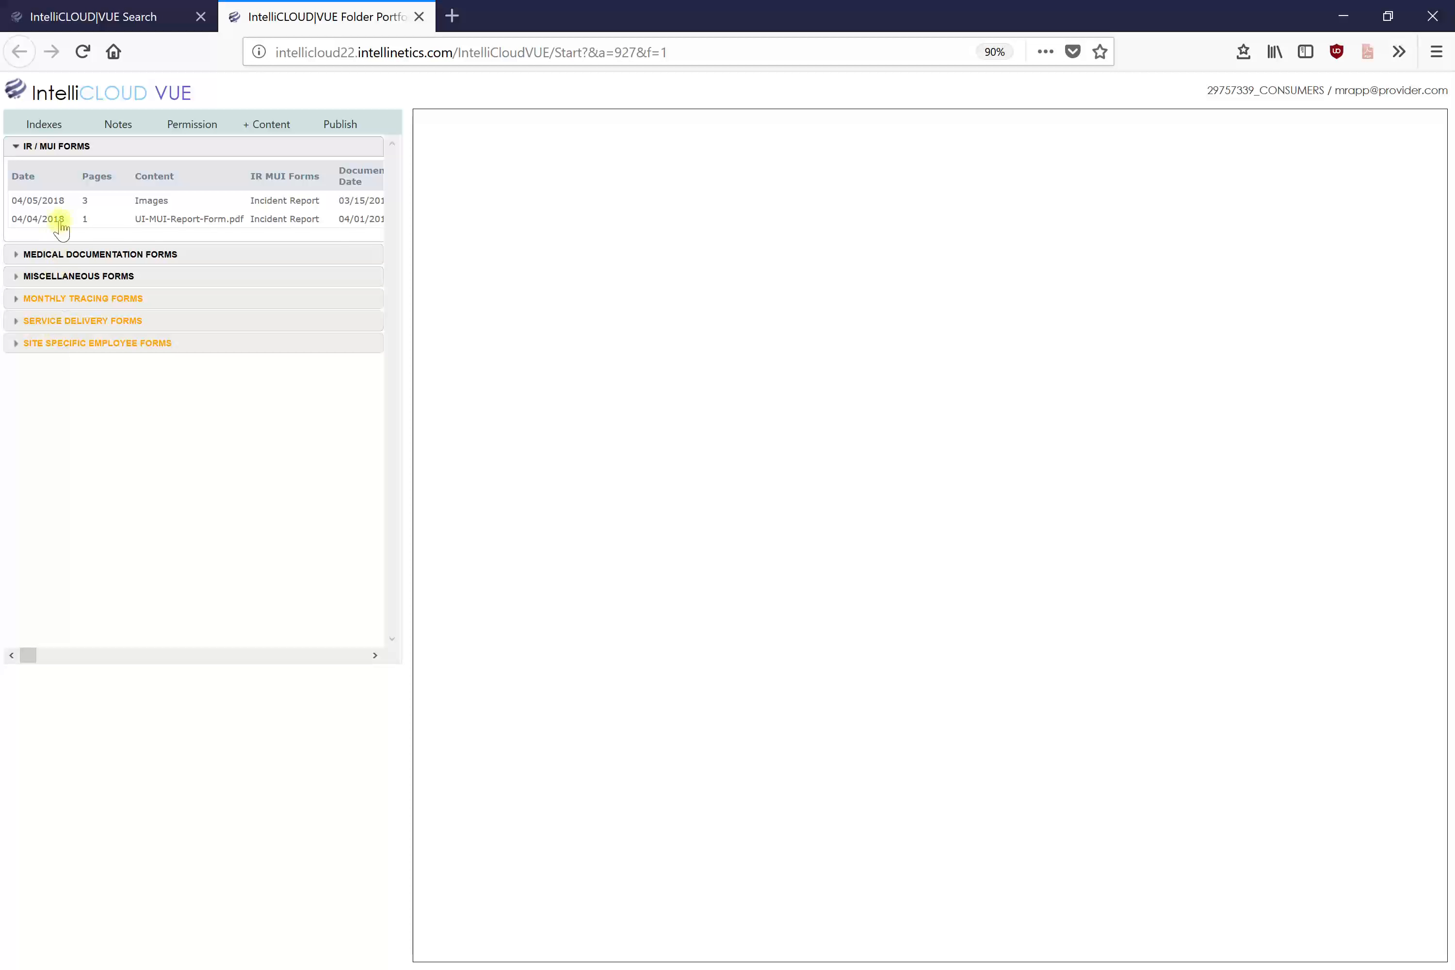
{"action": "left_click", "coordinate": [66, 202]}
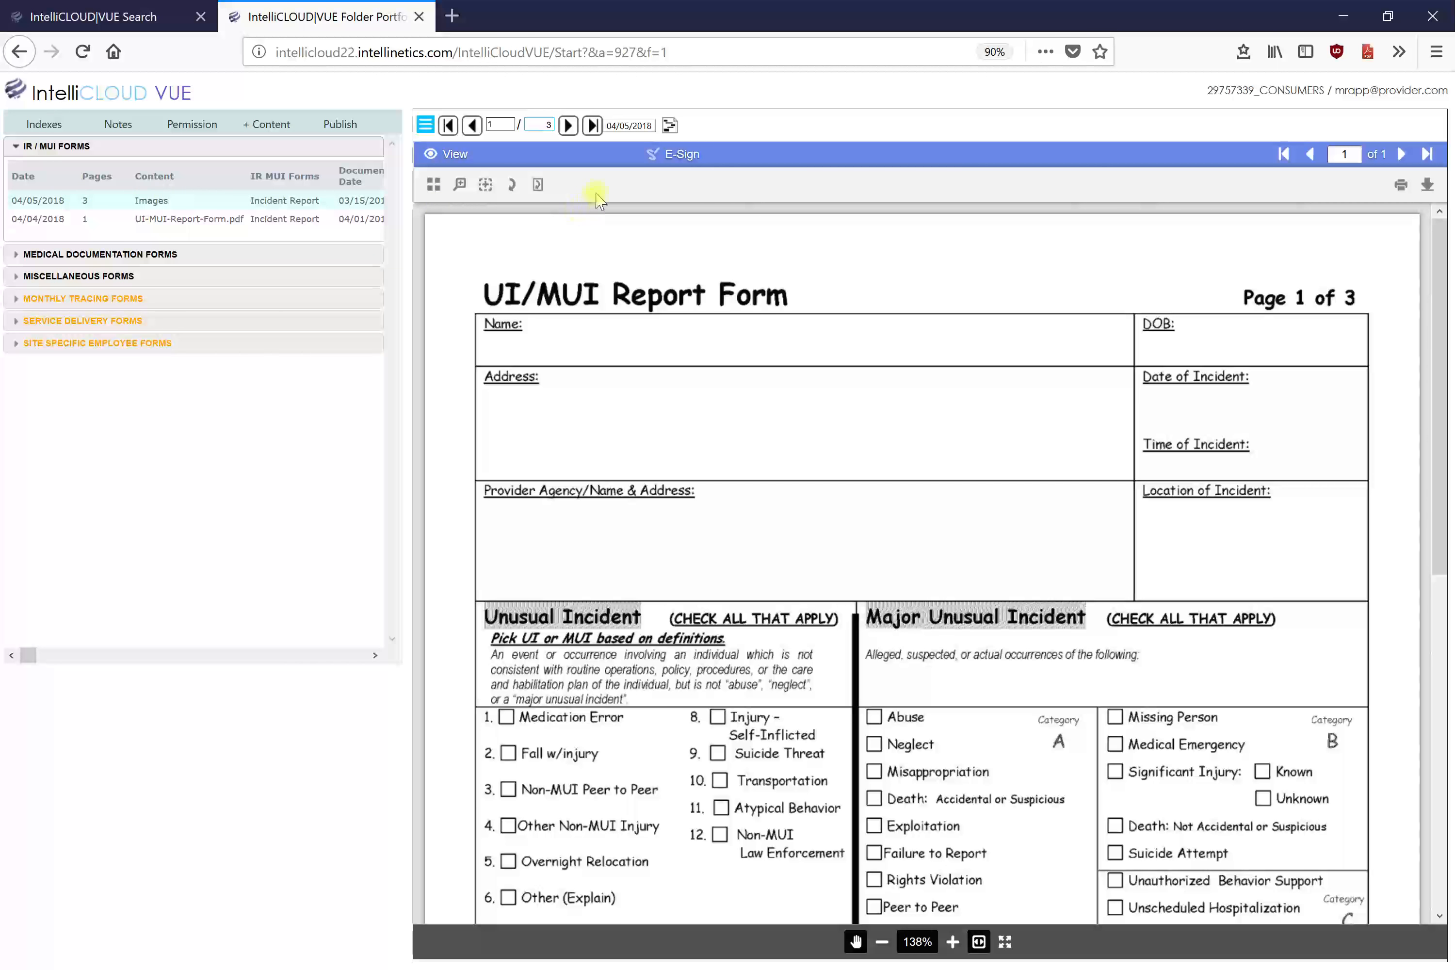
{"action": "left_click", "coordinate": [639, 127]}
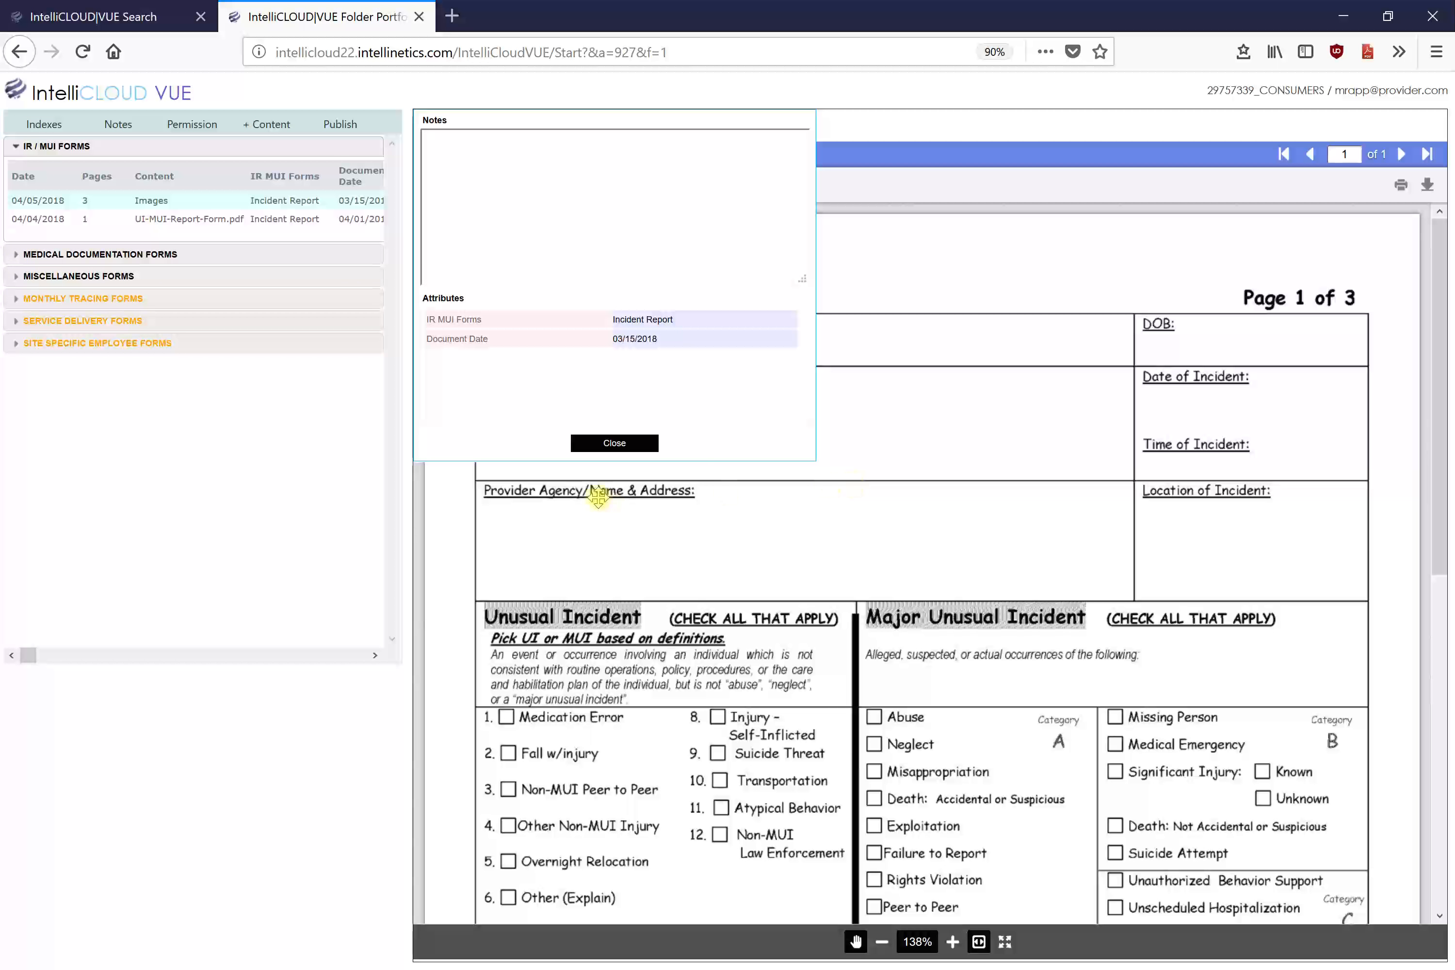
{"action": "left_click", "coordinate": [626, 443]}
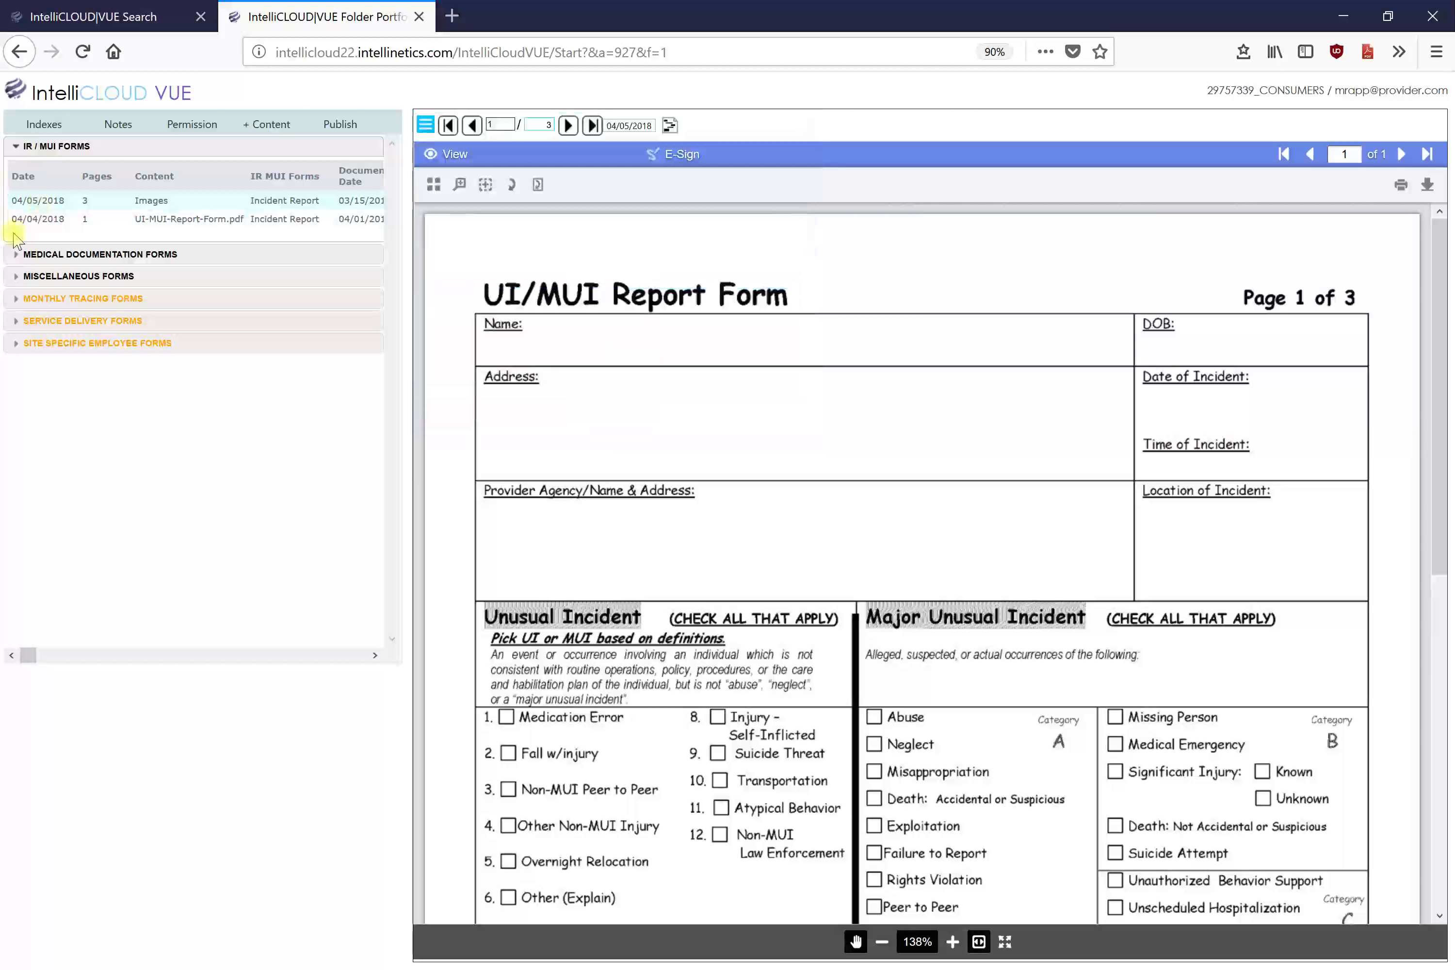
Step: Check the 03/29/2018 Hearing Form's attributes under Medical Documentation Forms, then close the folder portfolio
{"action": "left_click", "coordinate": [32, 254]}
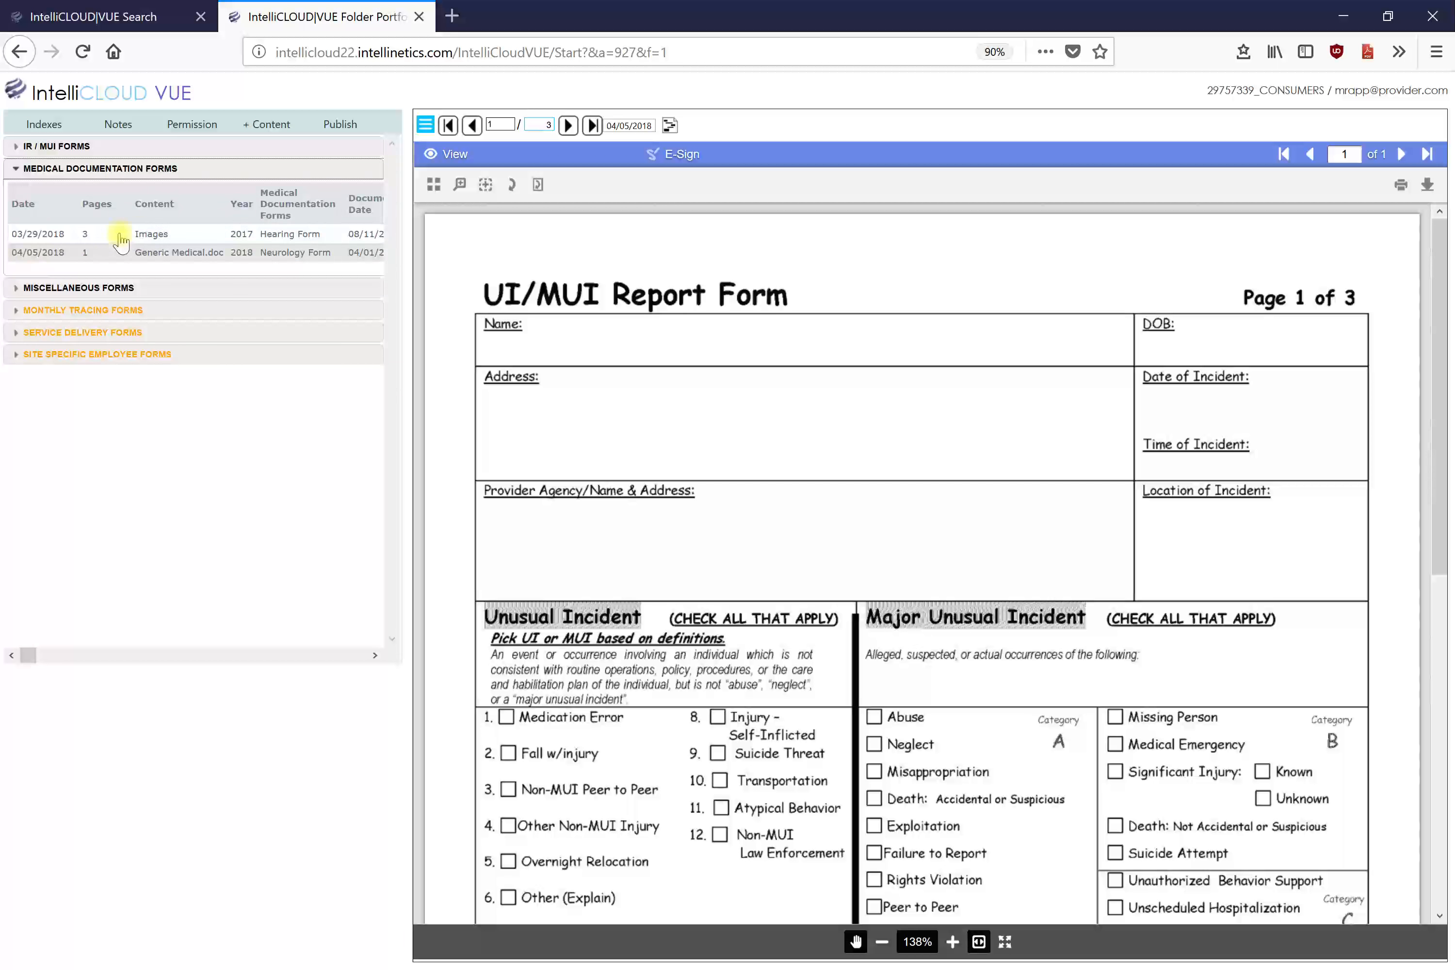
{"action": "left_click", "coordinate": [188, 235]}
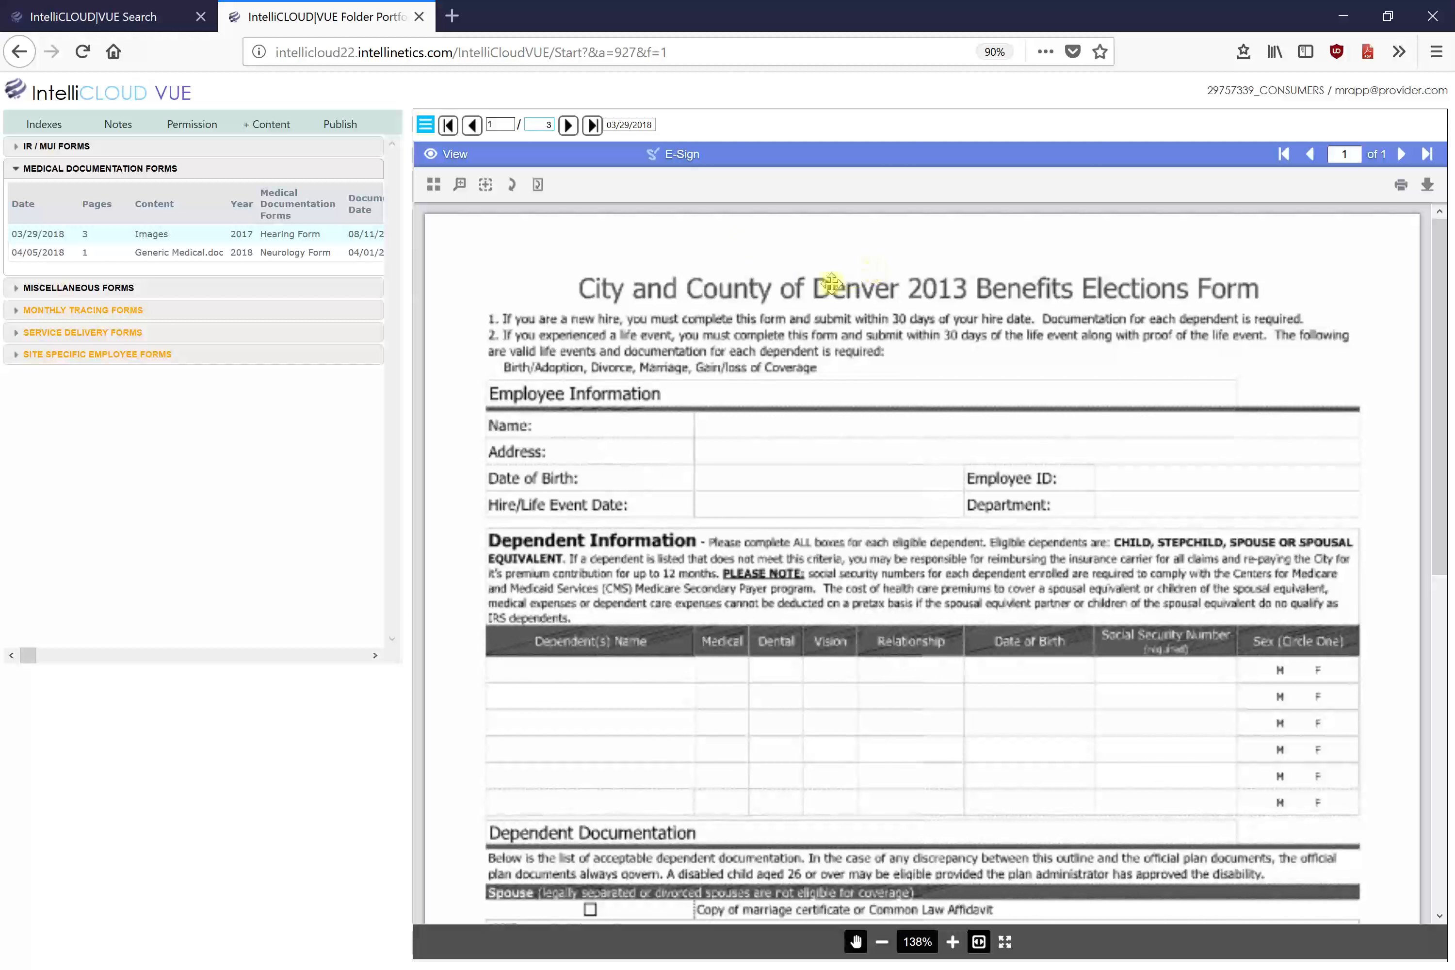
{"action": "left_click", "coordinate": [630, 130]}
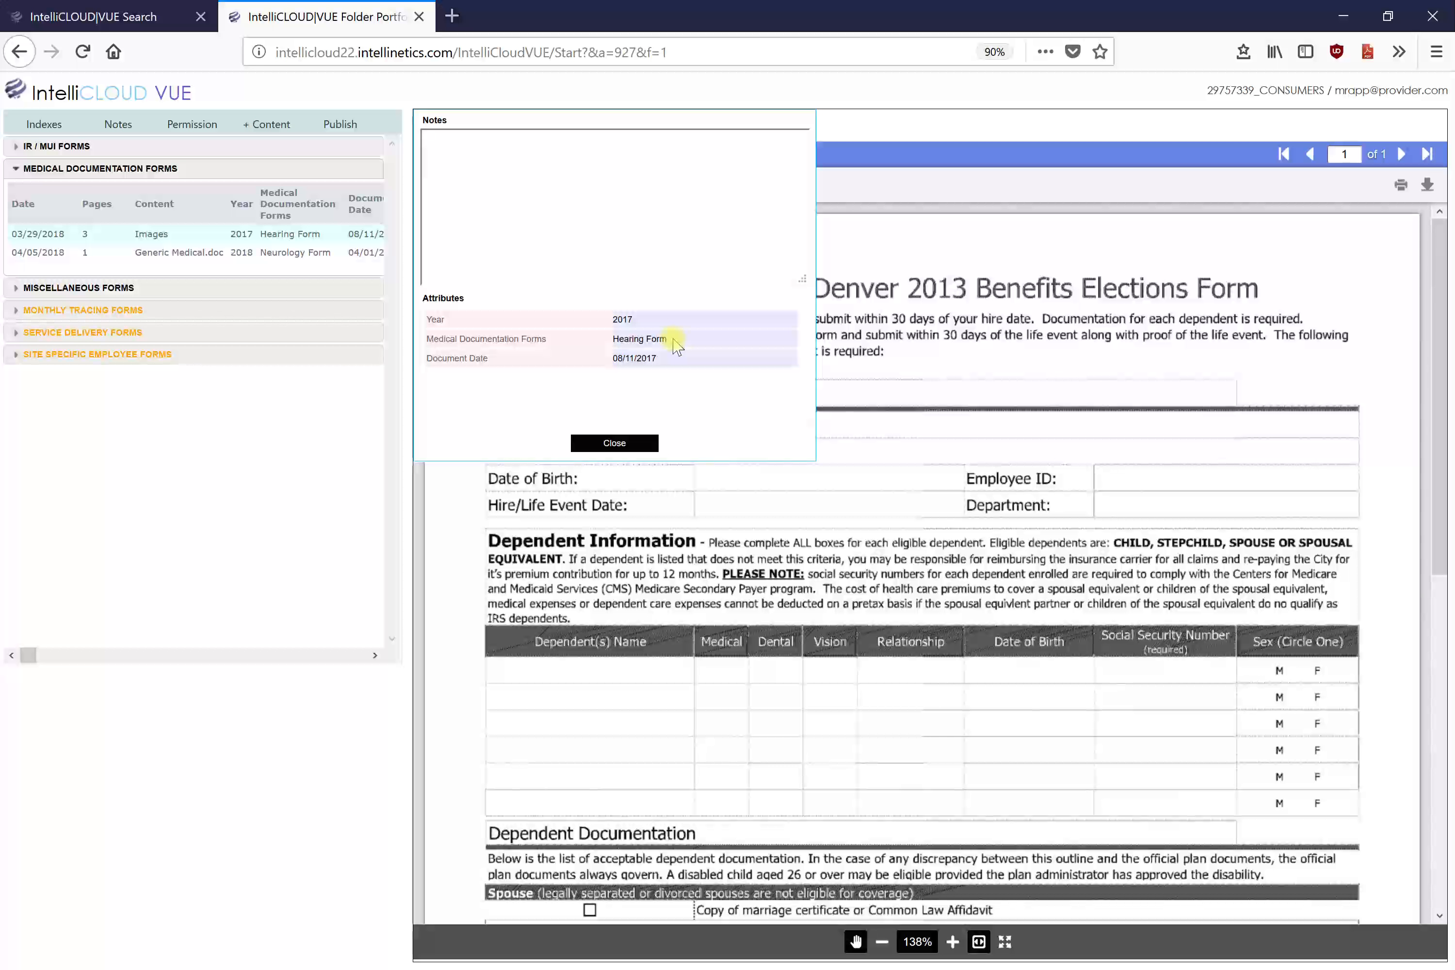
{"action": "left_click", "coordinate": [616, 445]}
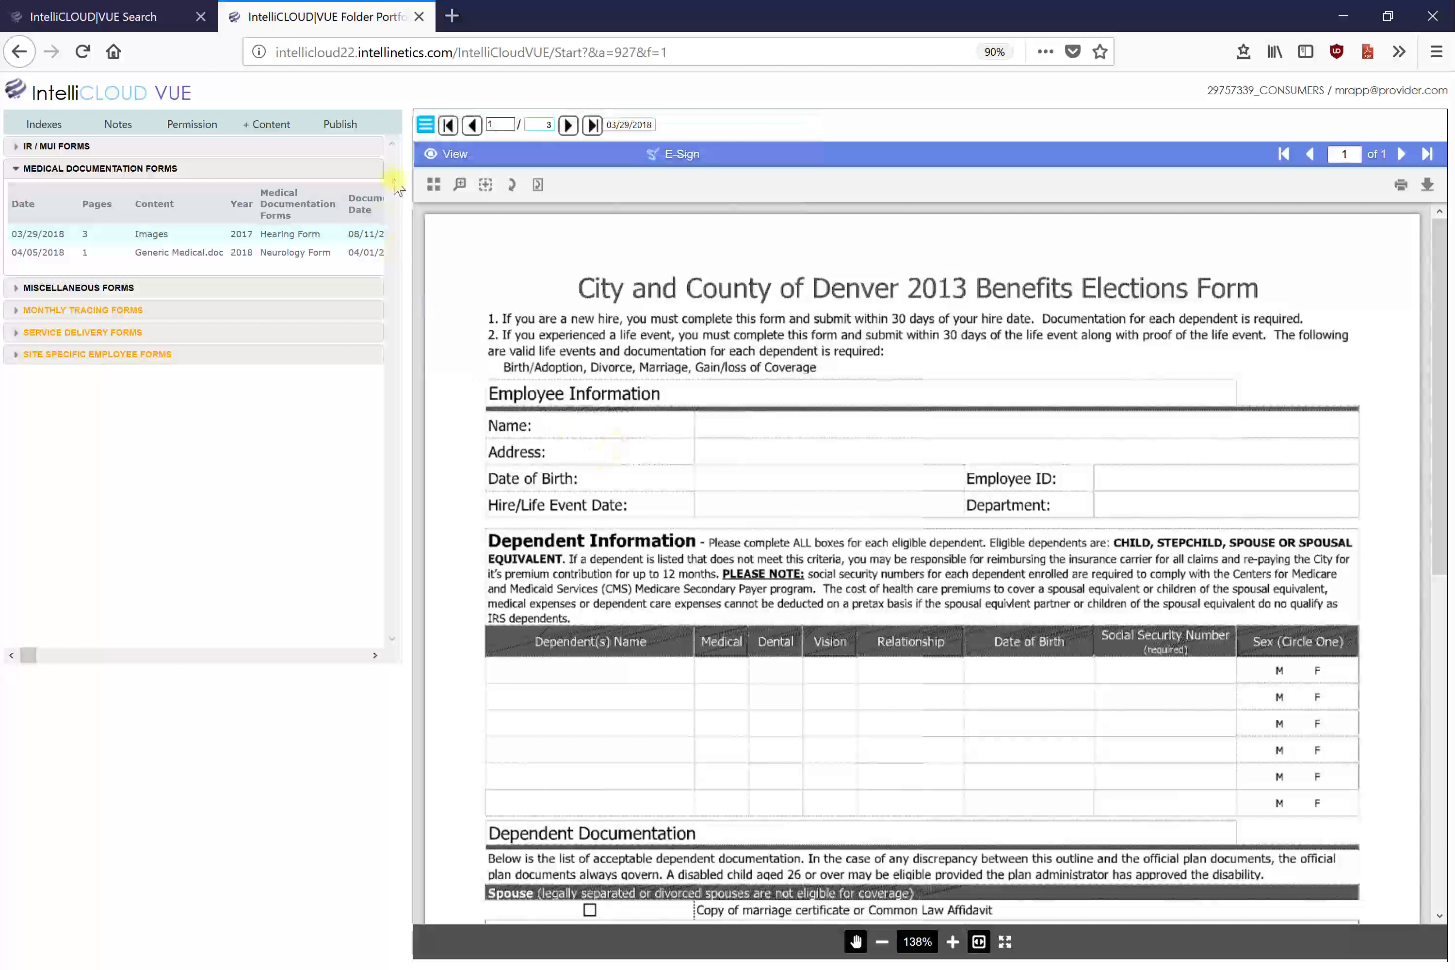
{"action": "left_click", "coordinate": [419, 17]}
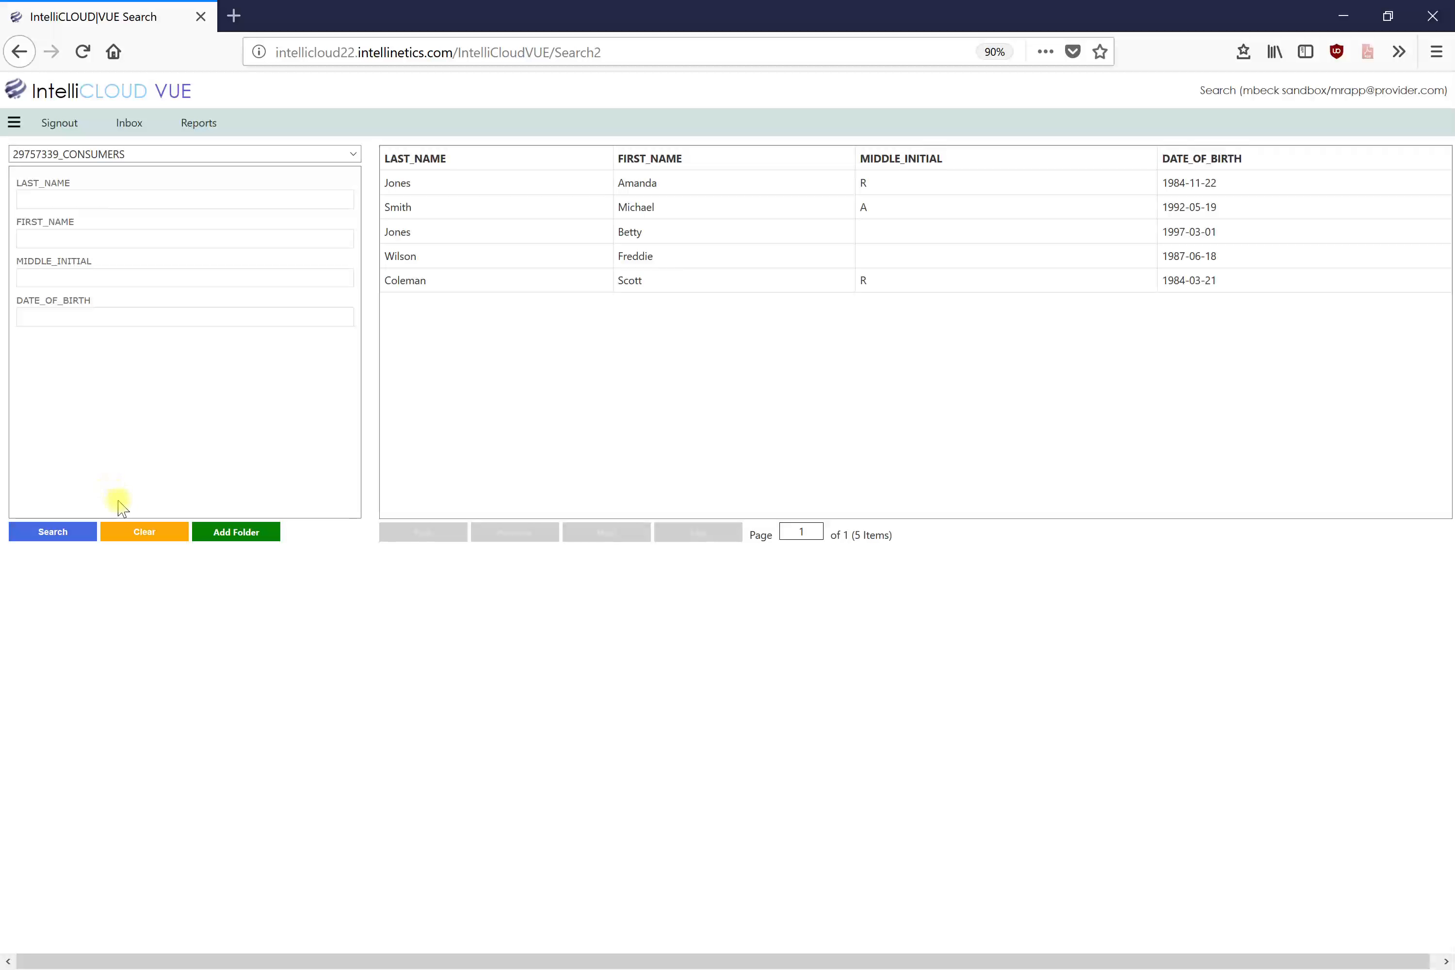
Step: Clear the results and save Document/Attributes as the search scope in Settings
{"action": "left_click", "coordinate": [144, 532]}
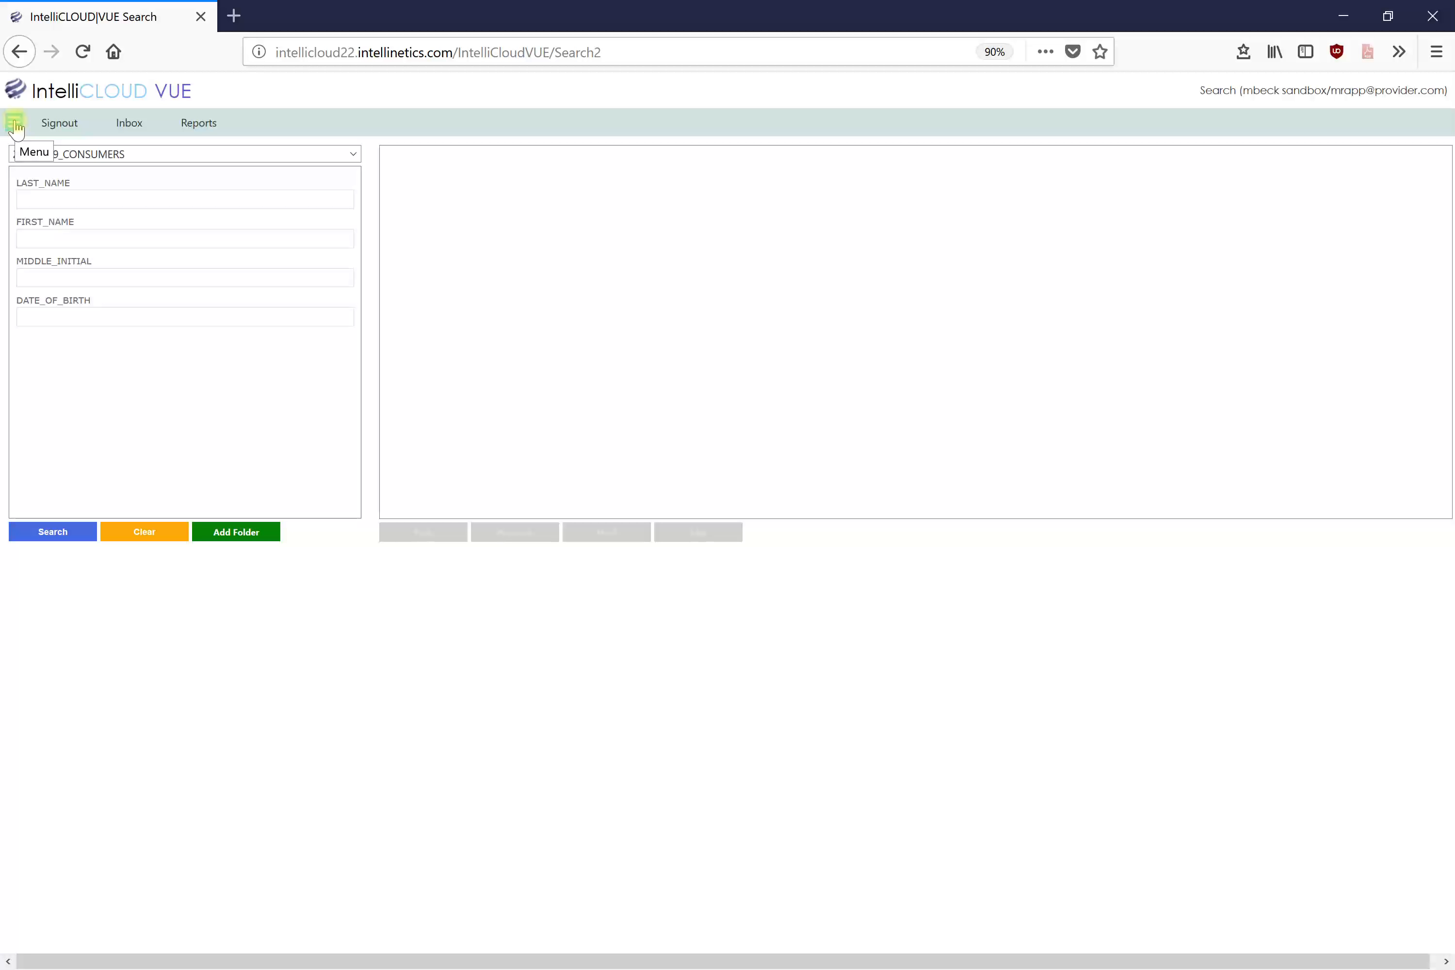
{"action": "left_click", "coordinate": [15, 125]}
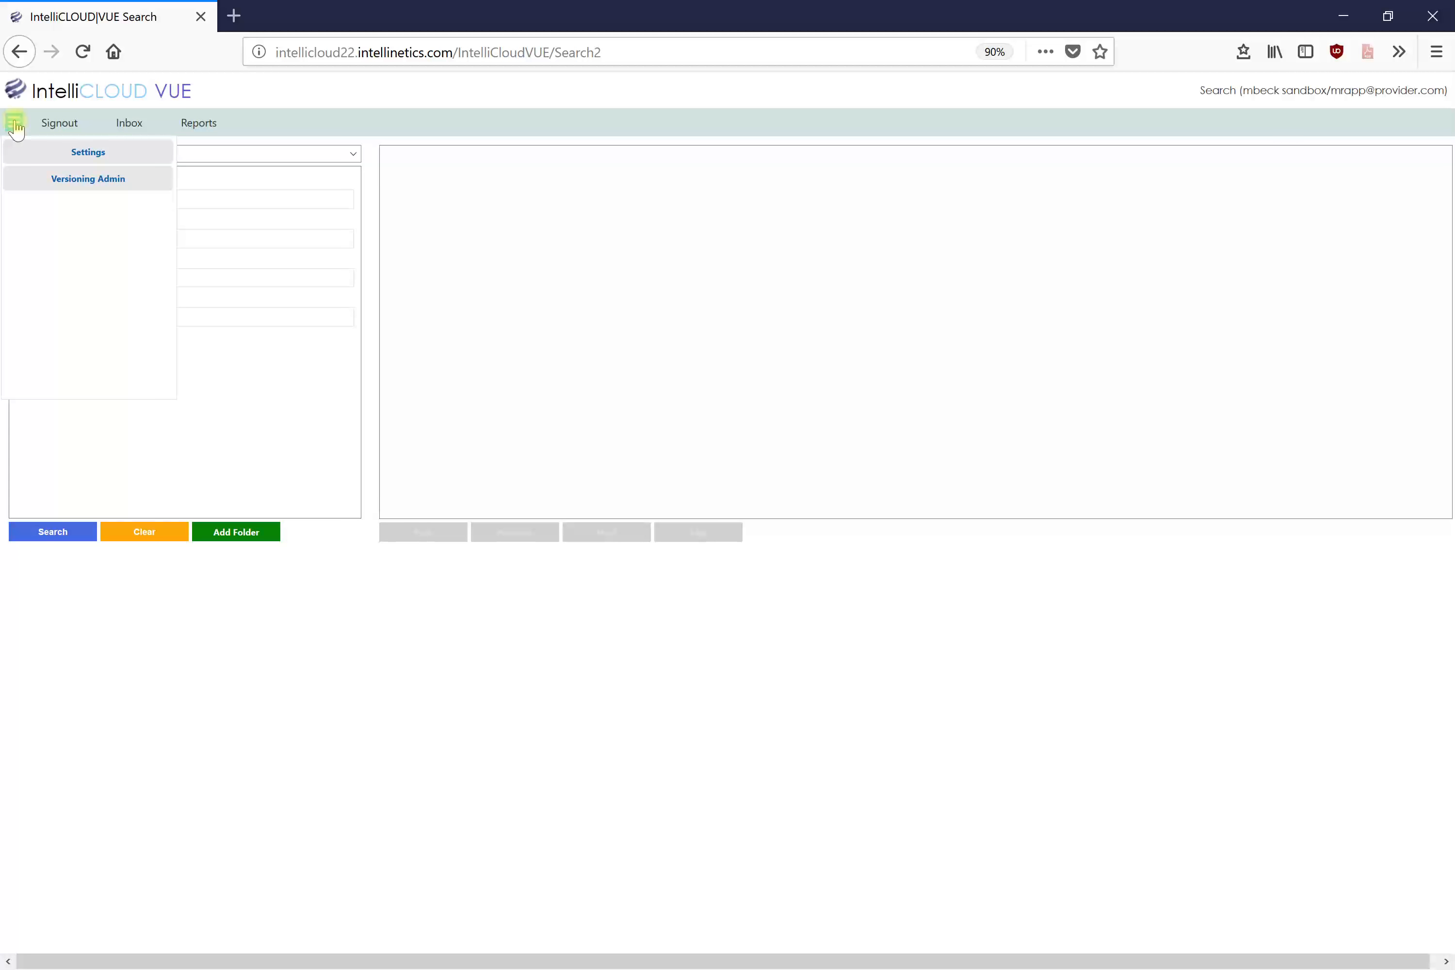
{"action": "left_click", "coordinate": [91, 154]}
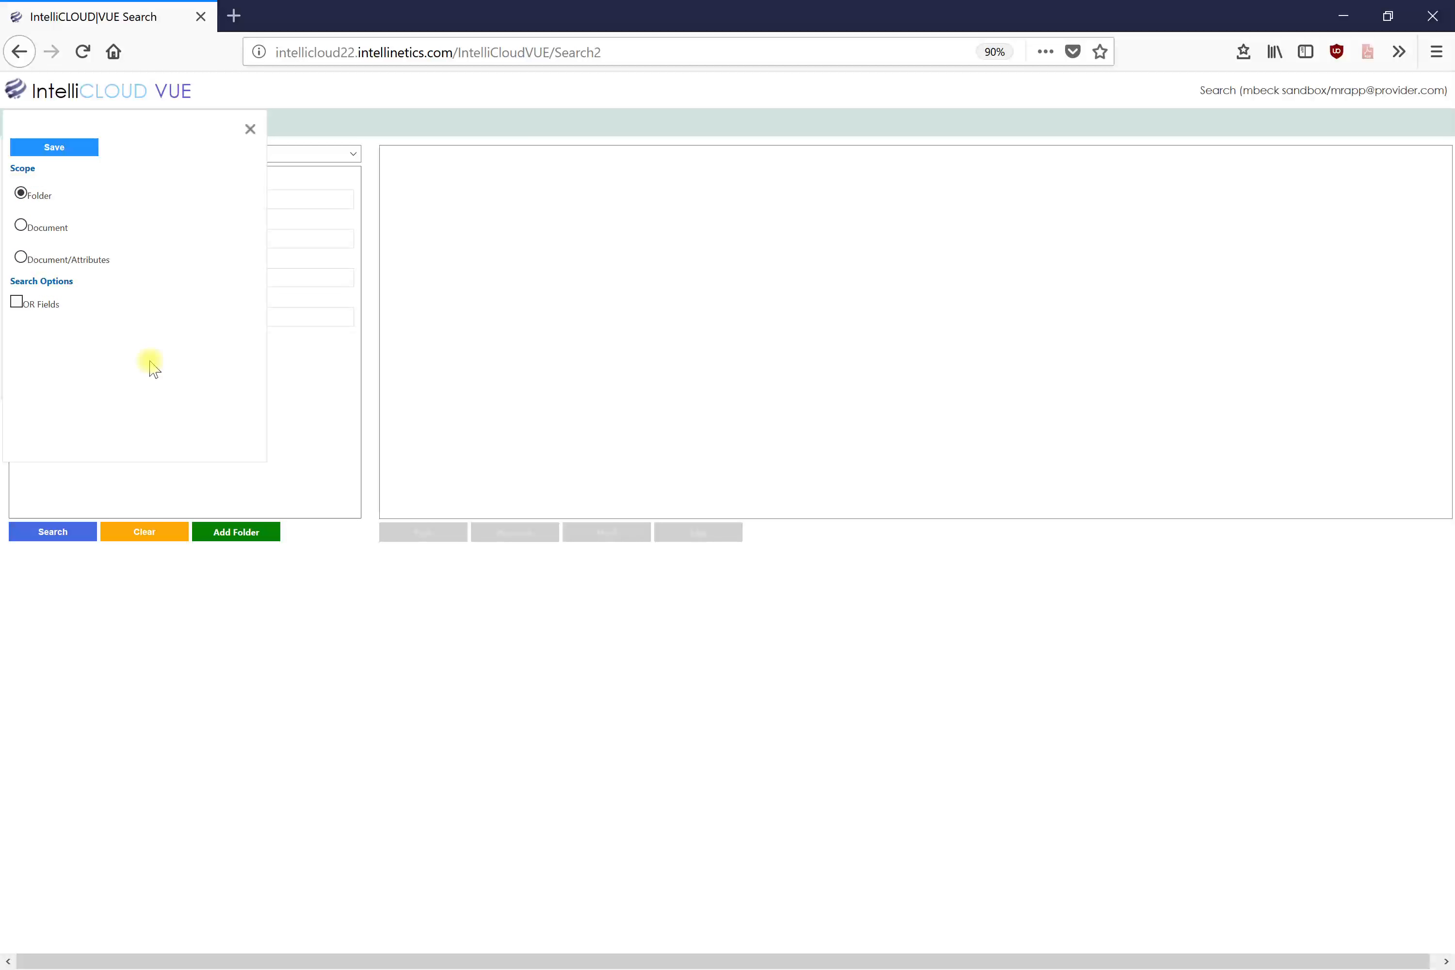
{"action": "left_click", "coordinate": [249, 130]}
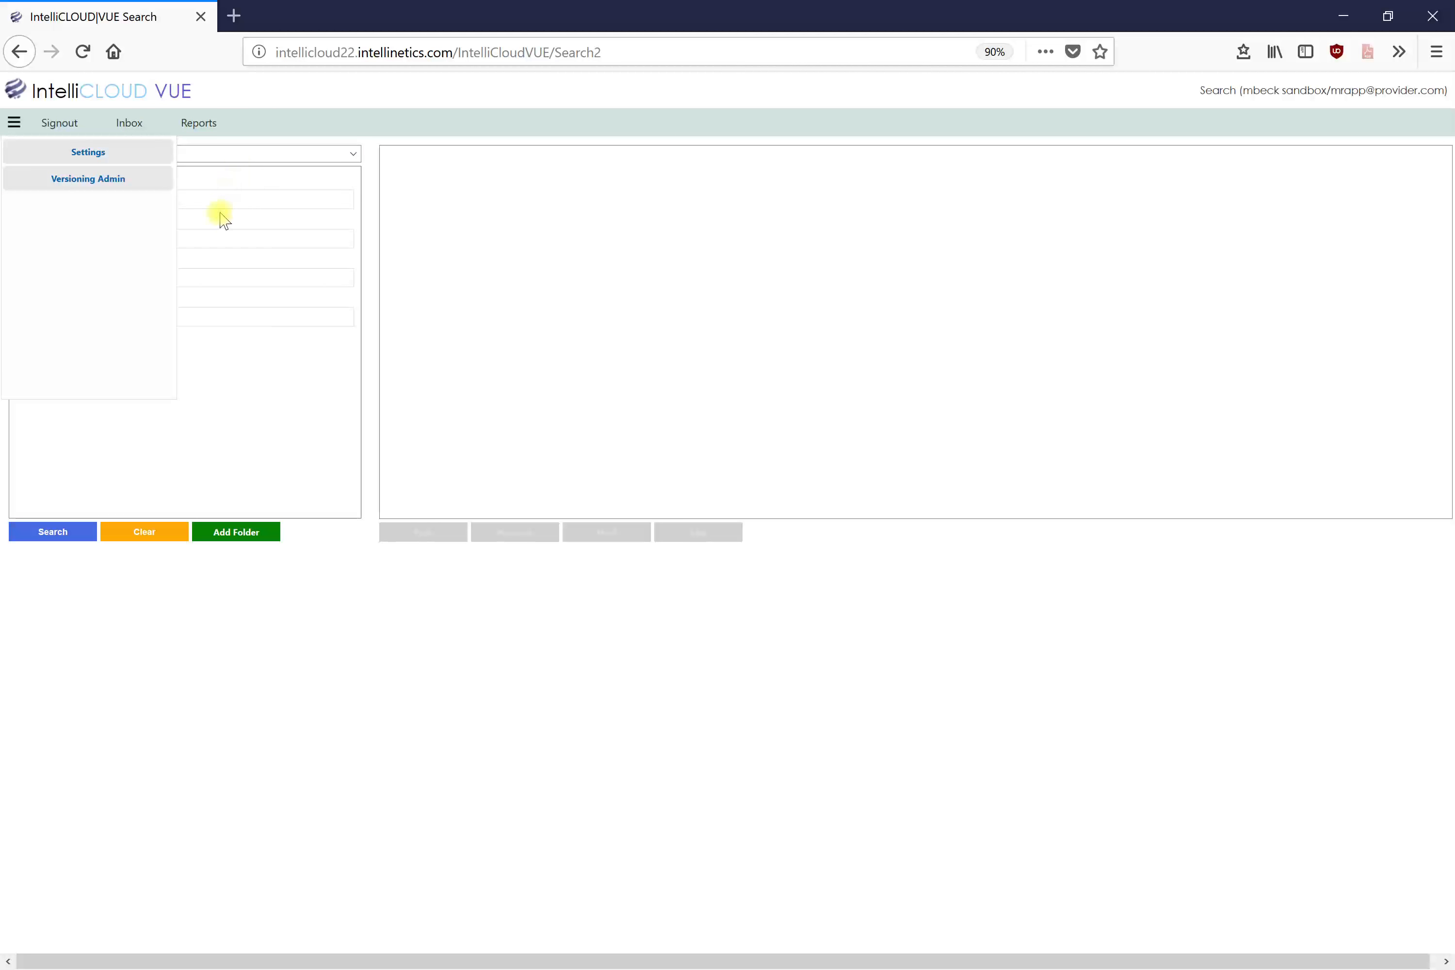
{"action": "left_click", "coordinate": [82, 151]}
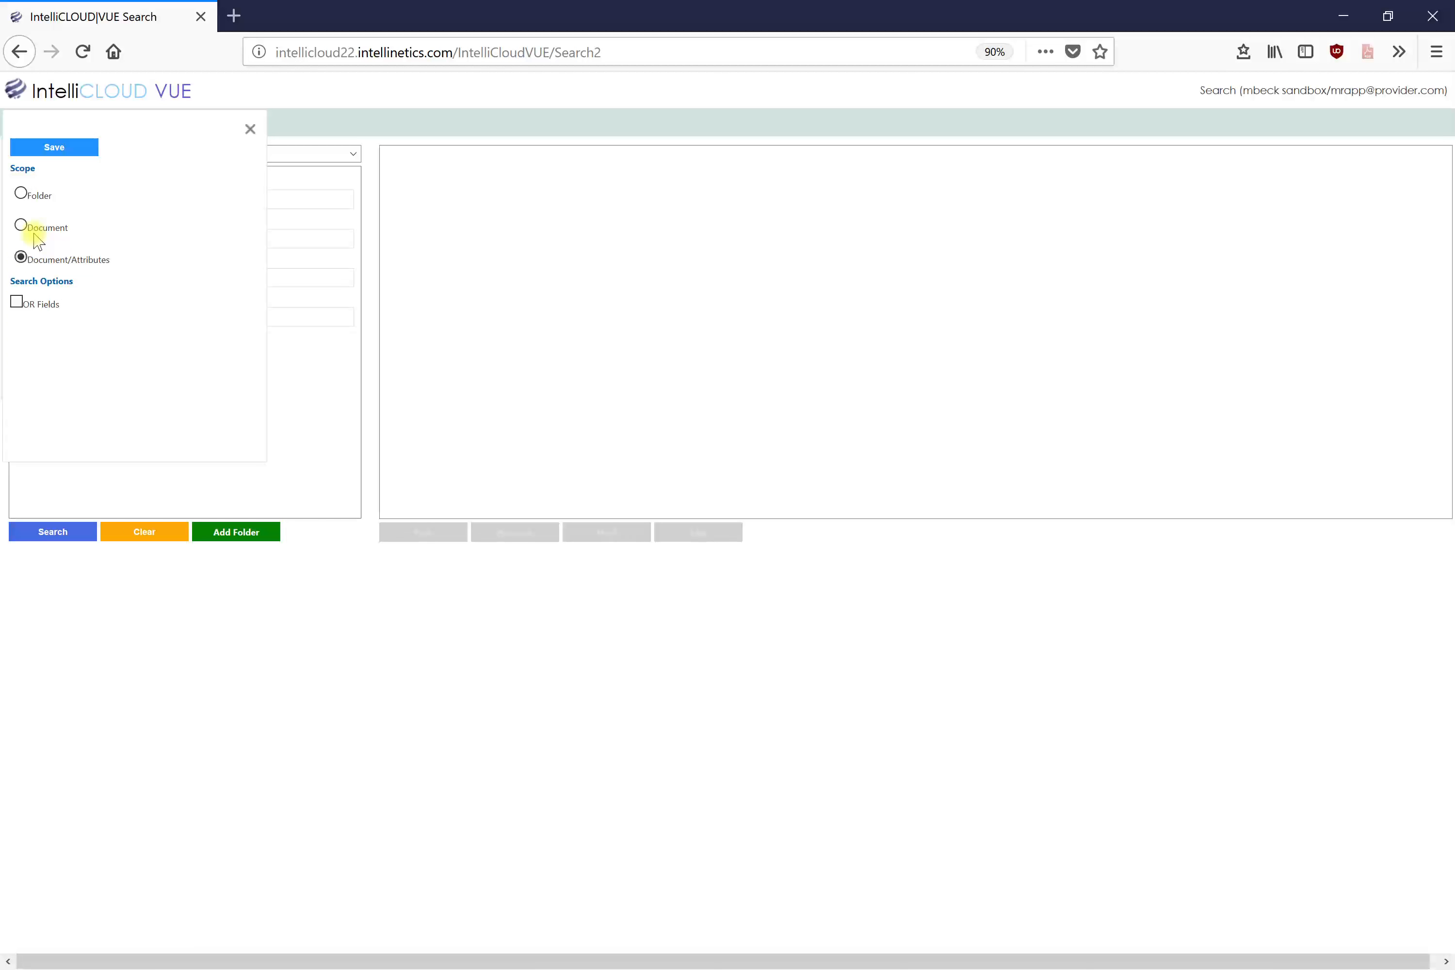
{"action": "left_click", "coordinate": [64, 149]}
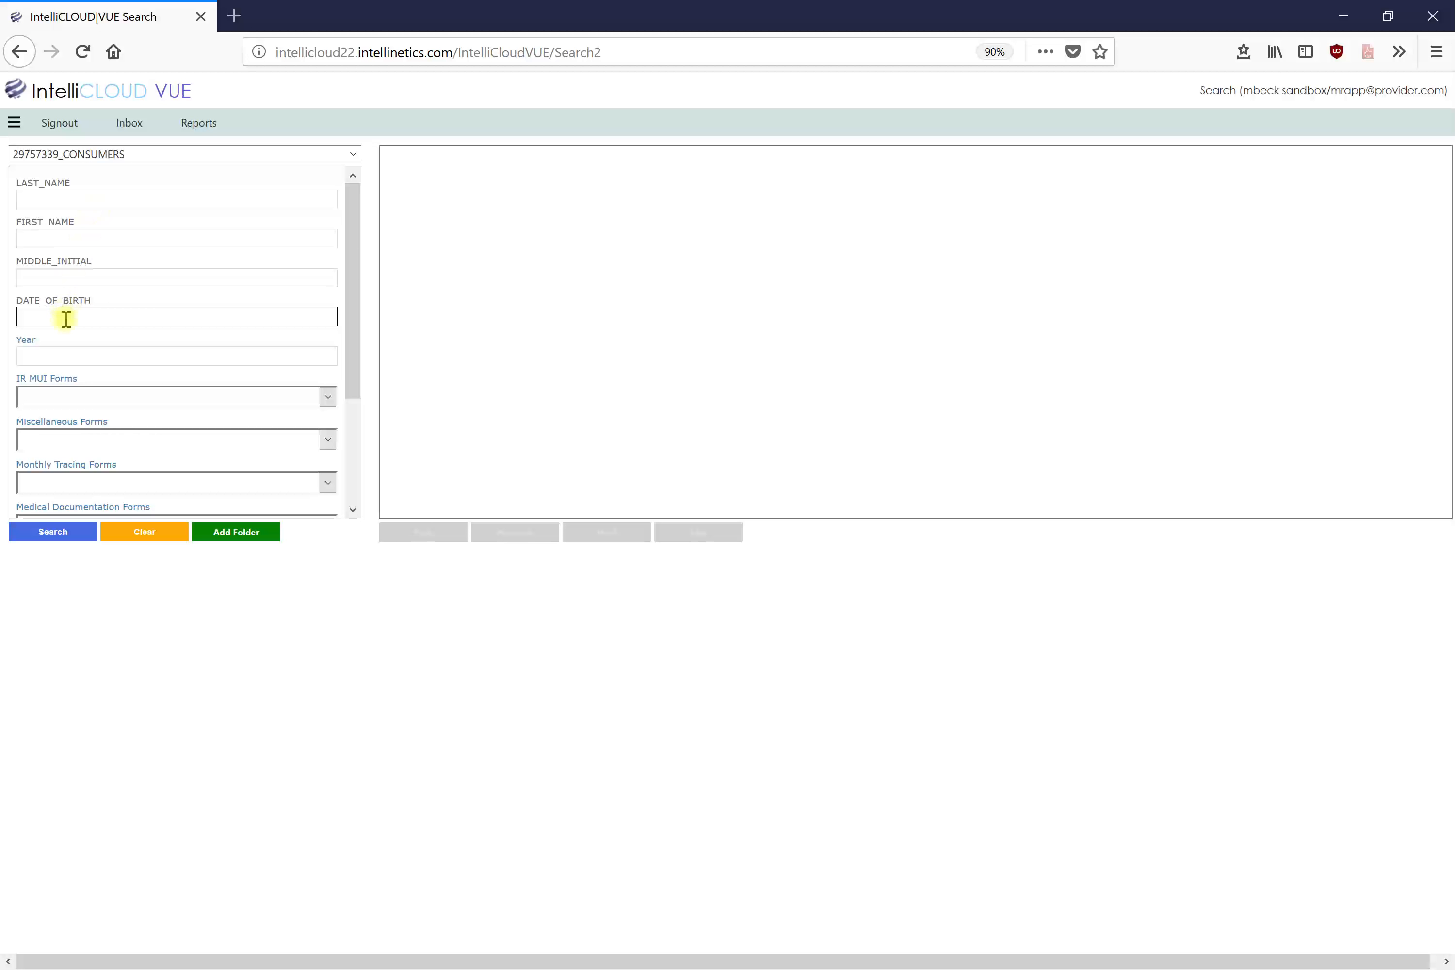
Step: Search the consumer records with Year 2017, returning three documents
{"action": "left_click_drag", "start_coordinate": [361, 383], "coordinate": [244, 507]}
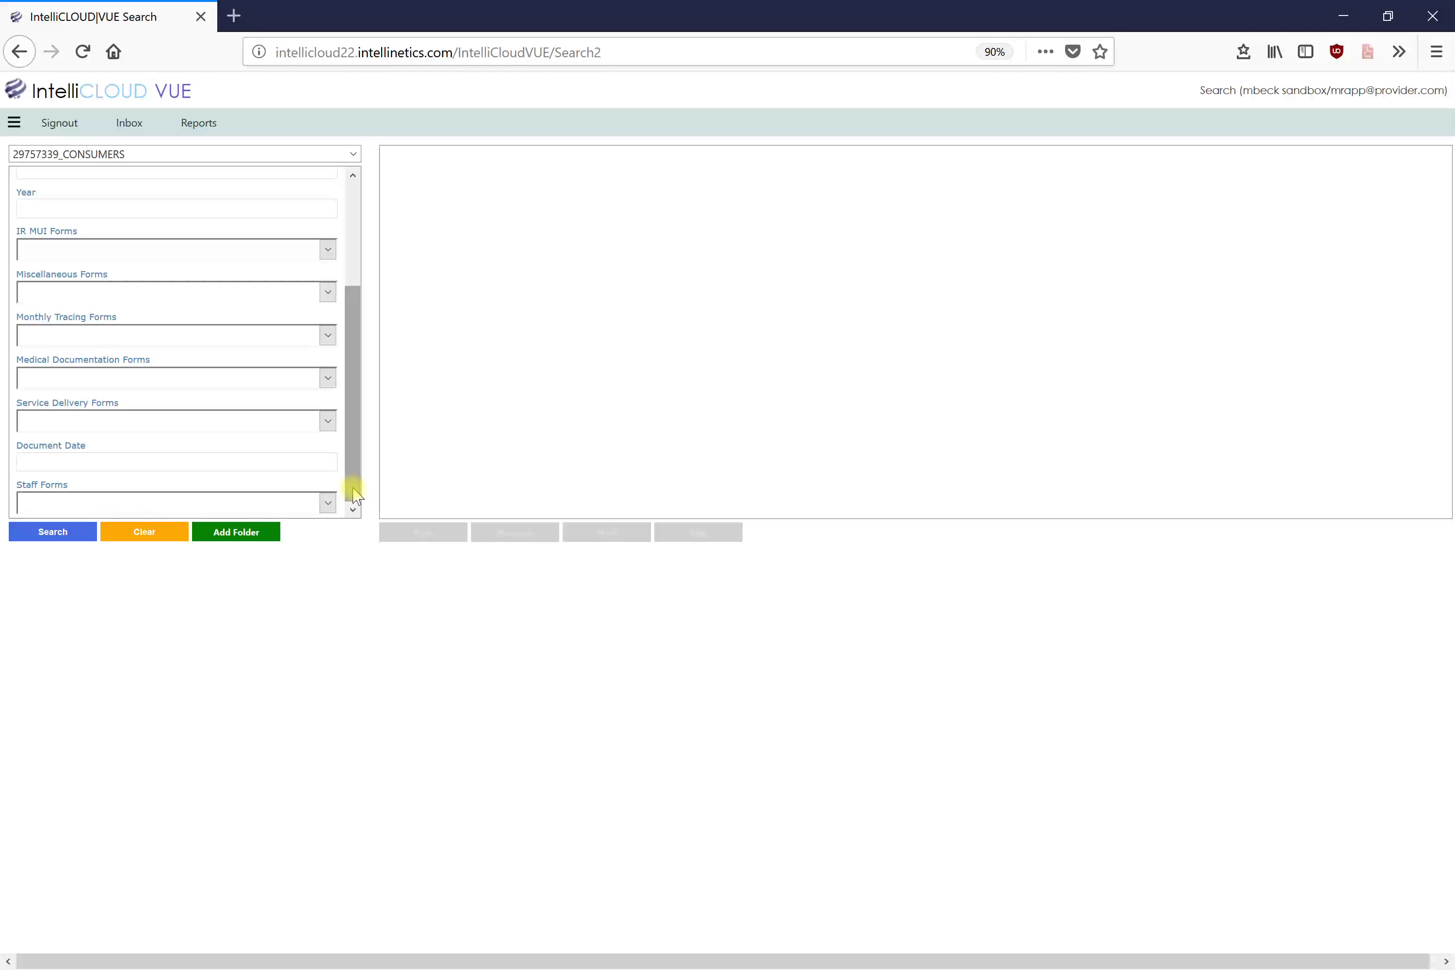
{"action": "left_click_drag", "start_coordinate": [351, 487], "coordinate": [404, 360]}
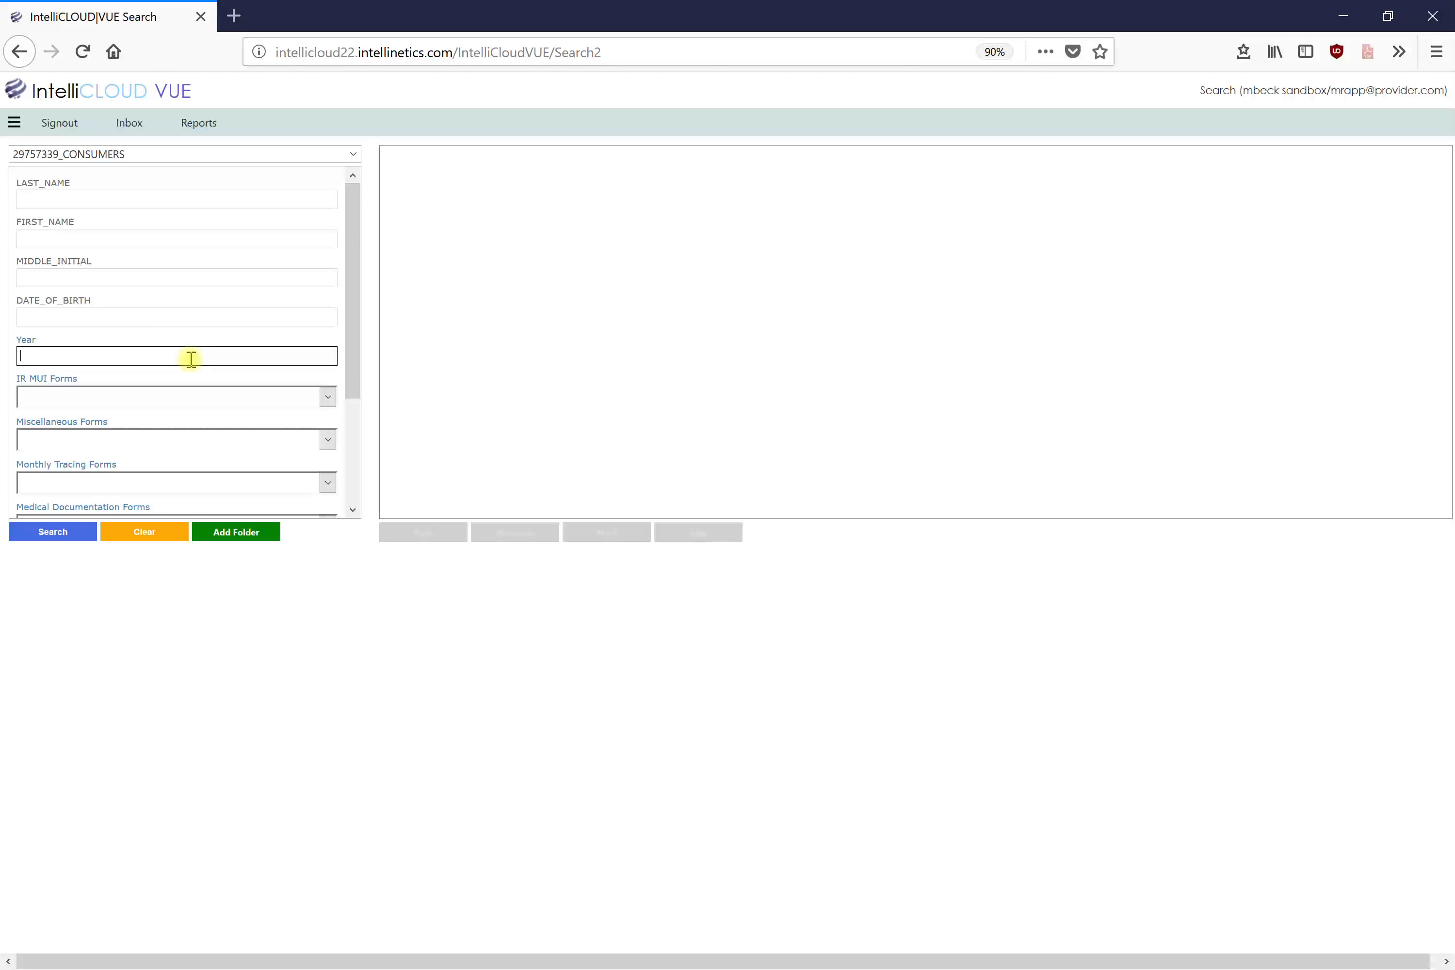
{"action": "type", "text": "2017"}
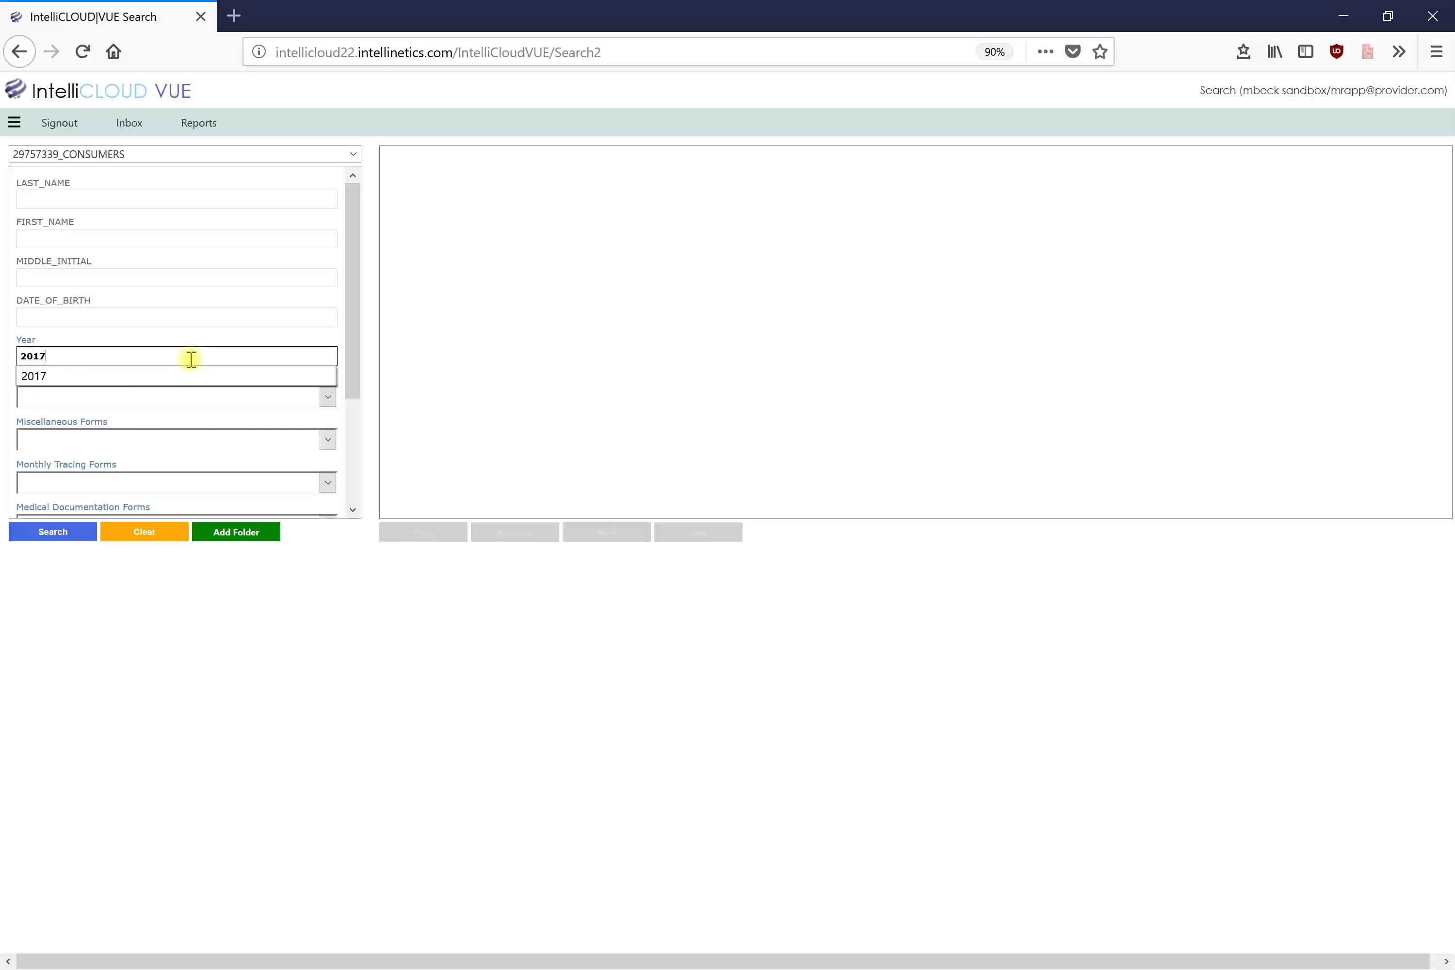
{"action": "left_click", "coordinate": [76, 357]}
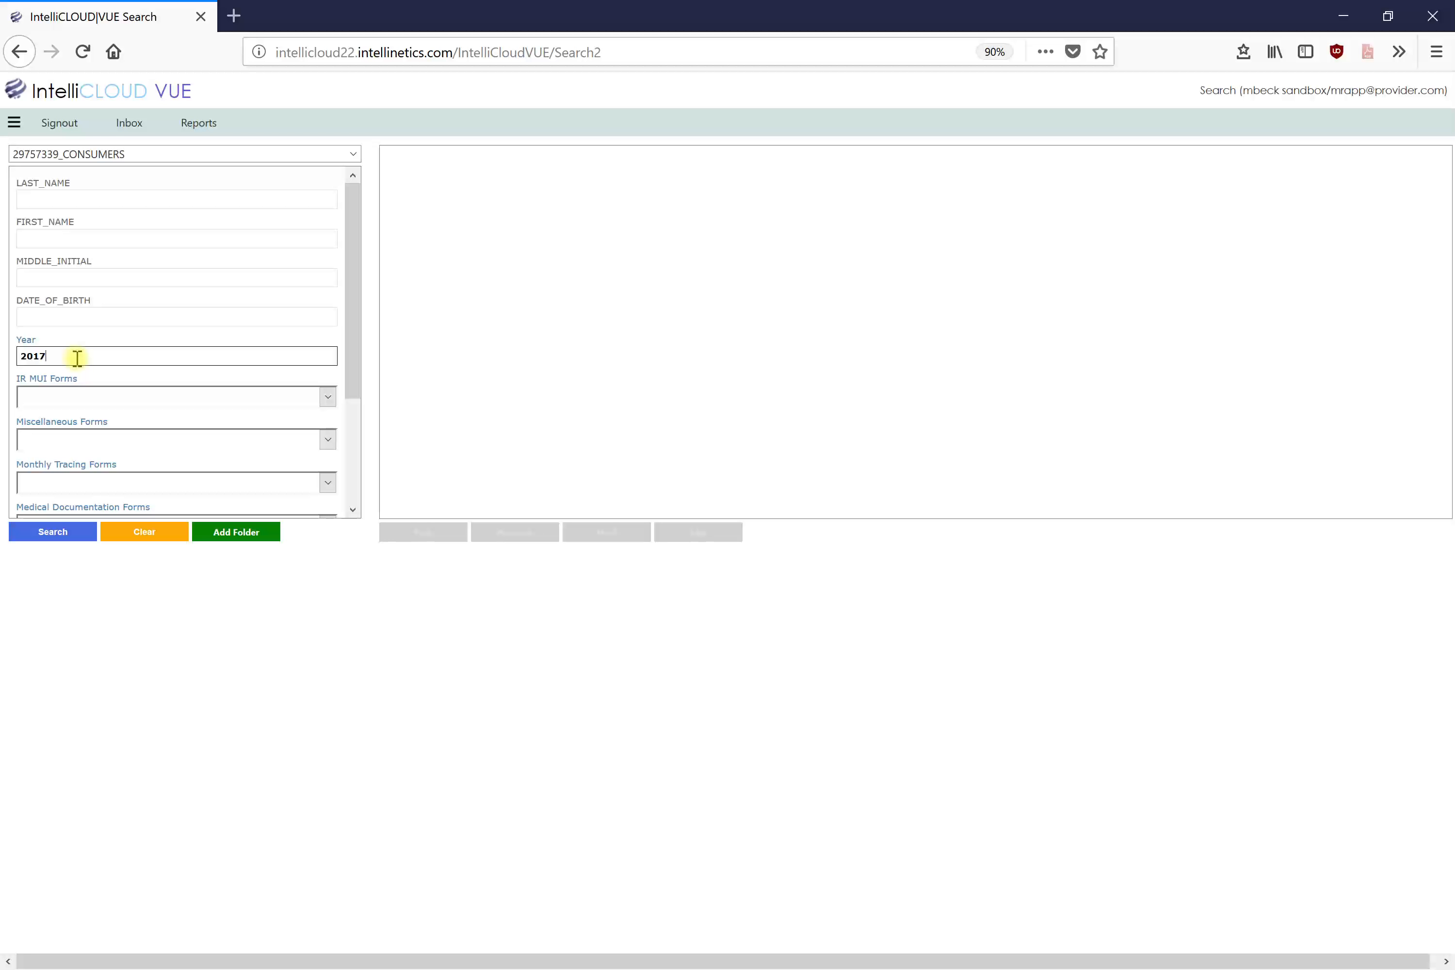
{"action": "left_click", "coordinate": [41, 536]}
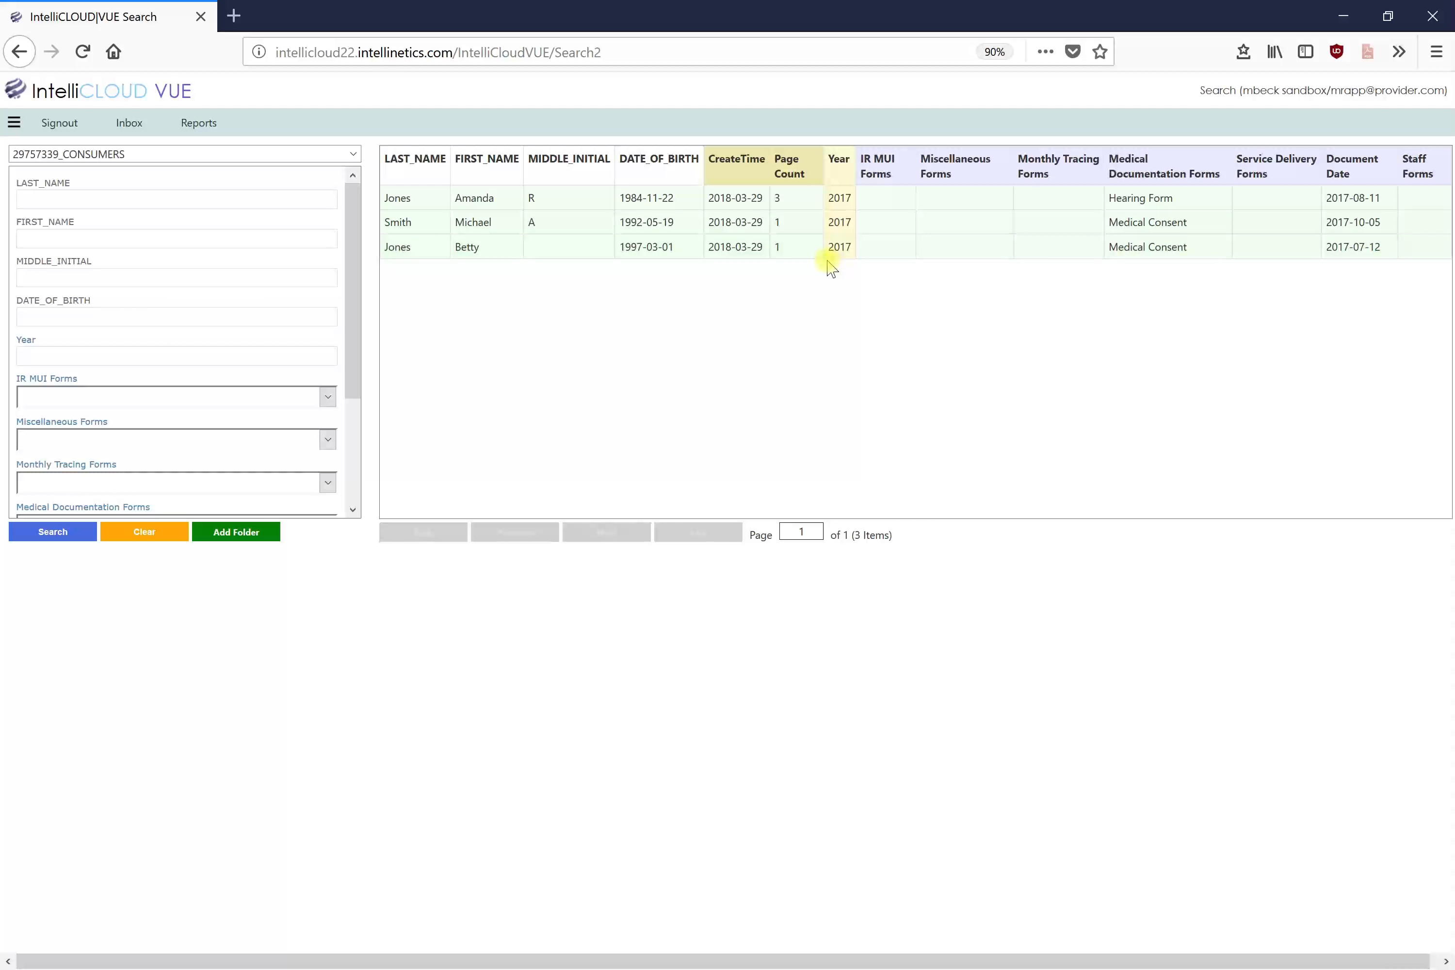
Step: Search Year 2017 with form type Medical Consent, yielding two results, then clear the form
{"action": "left_click", "coordinate": [19, 355]}
{"action": "type", "text": "2017"}
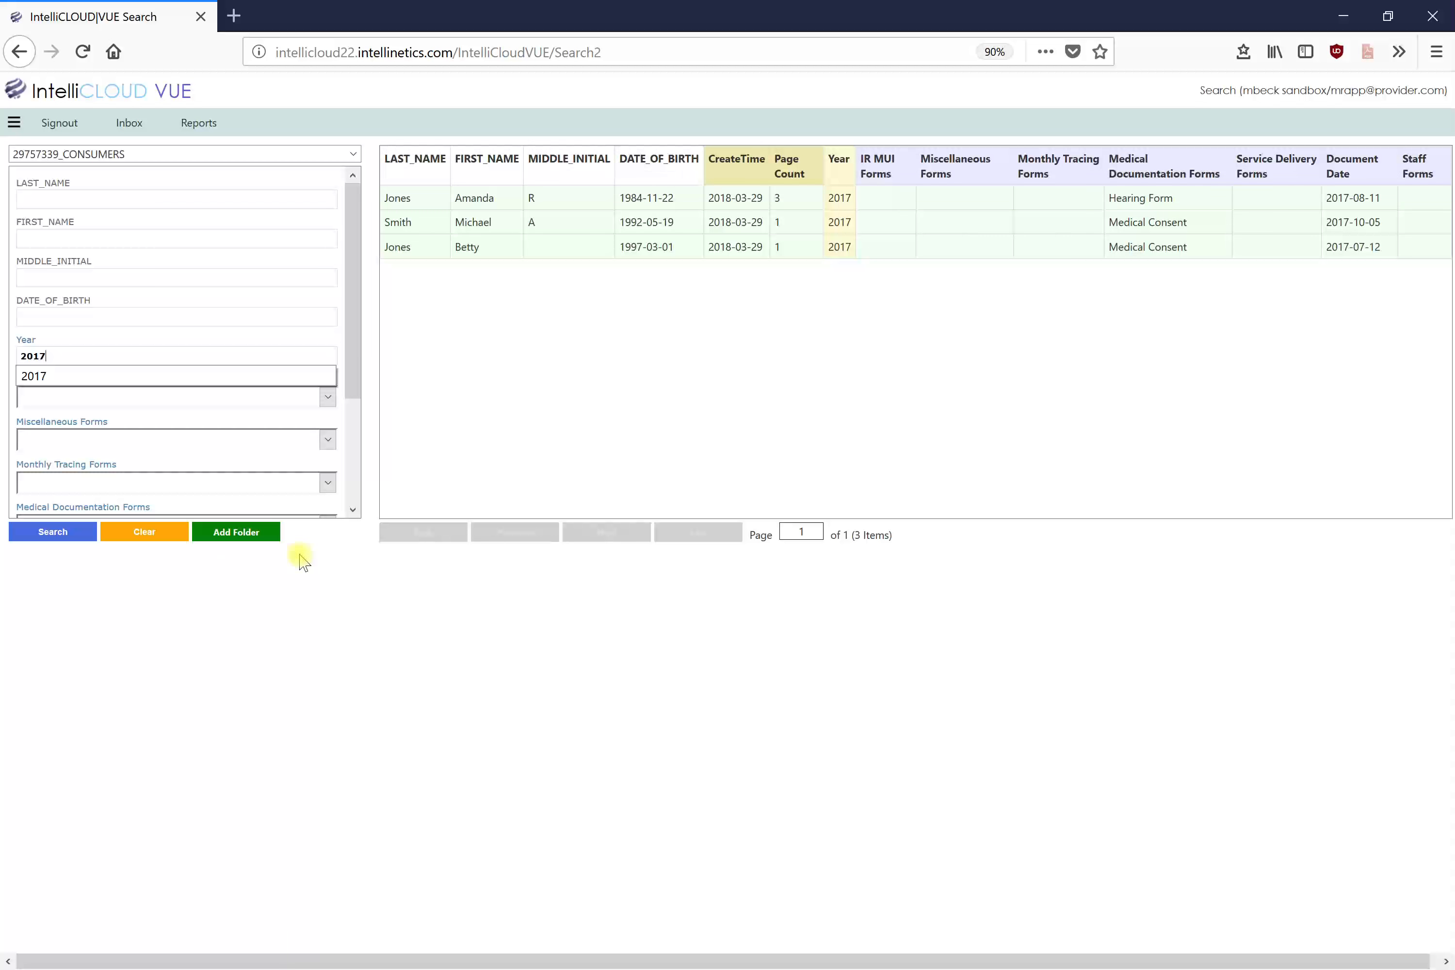
{"action": "left_click_drag", "start_coordinate": [360, 383], "coordinate": [354, 440]}
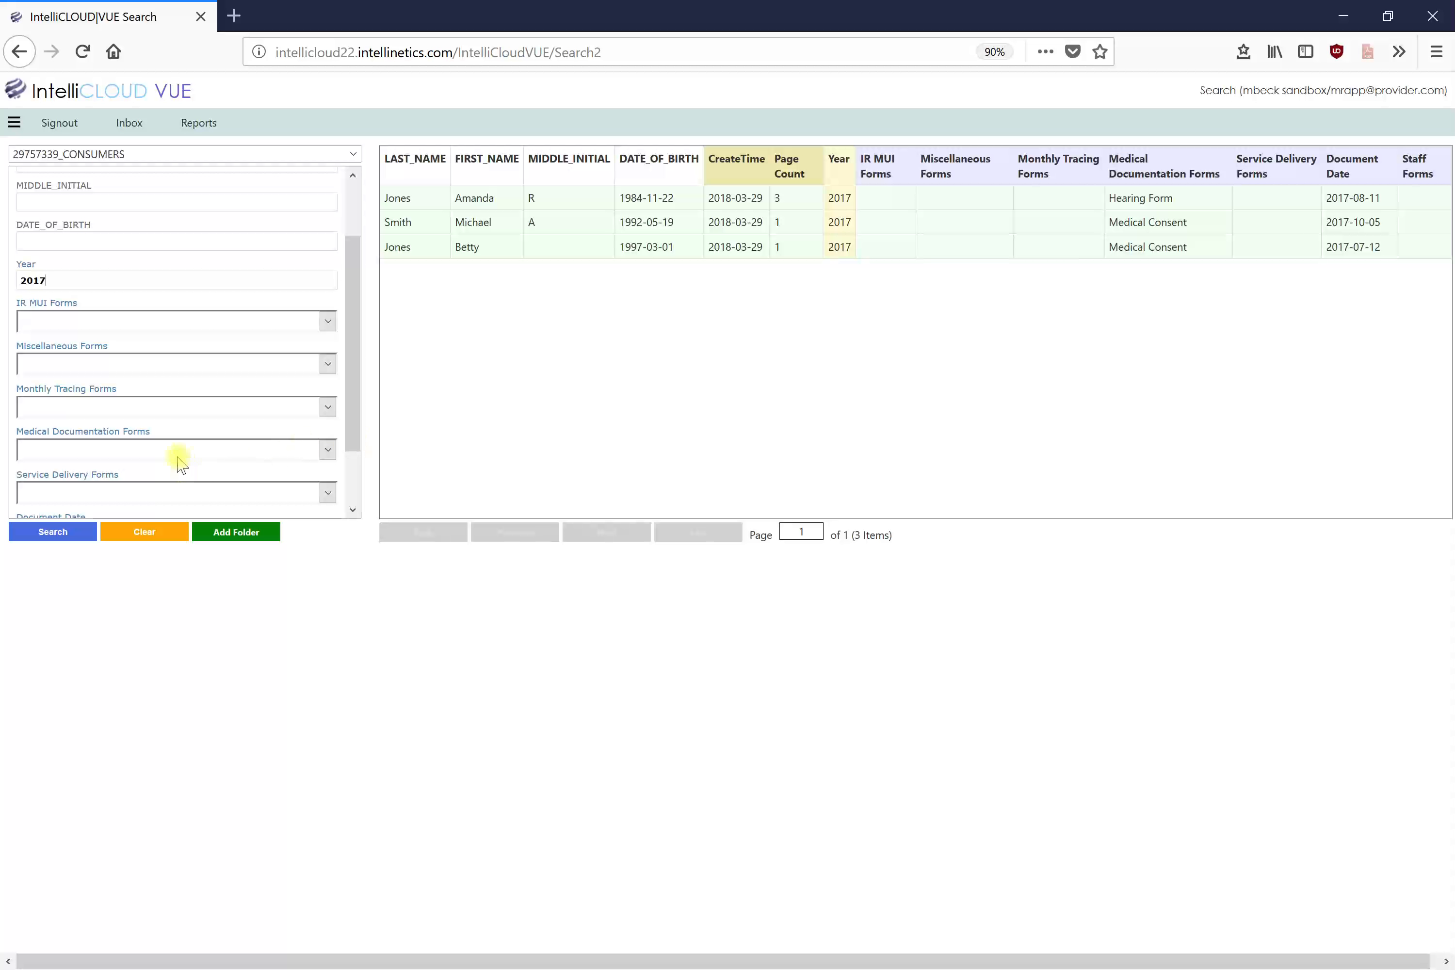
{"action": "left_click", "coordinate": [328, 449]}
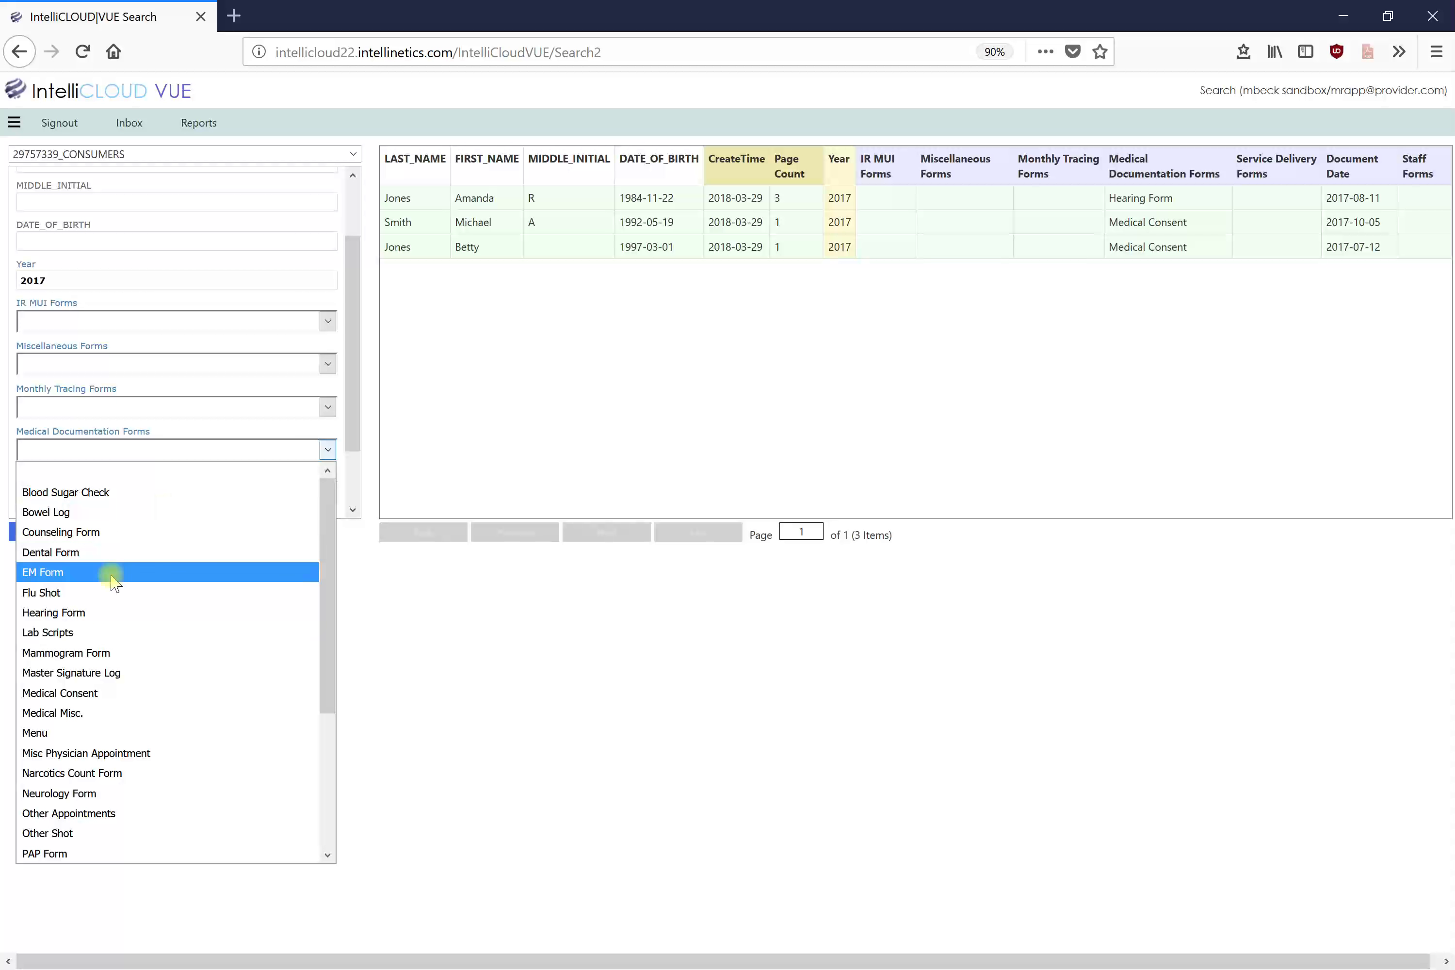
{"action": "left_click", "coordinate": [76, 693]}
{"action": "left_click", "coordinate": [56, 533]}
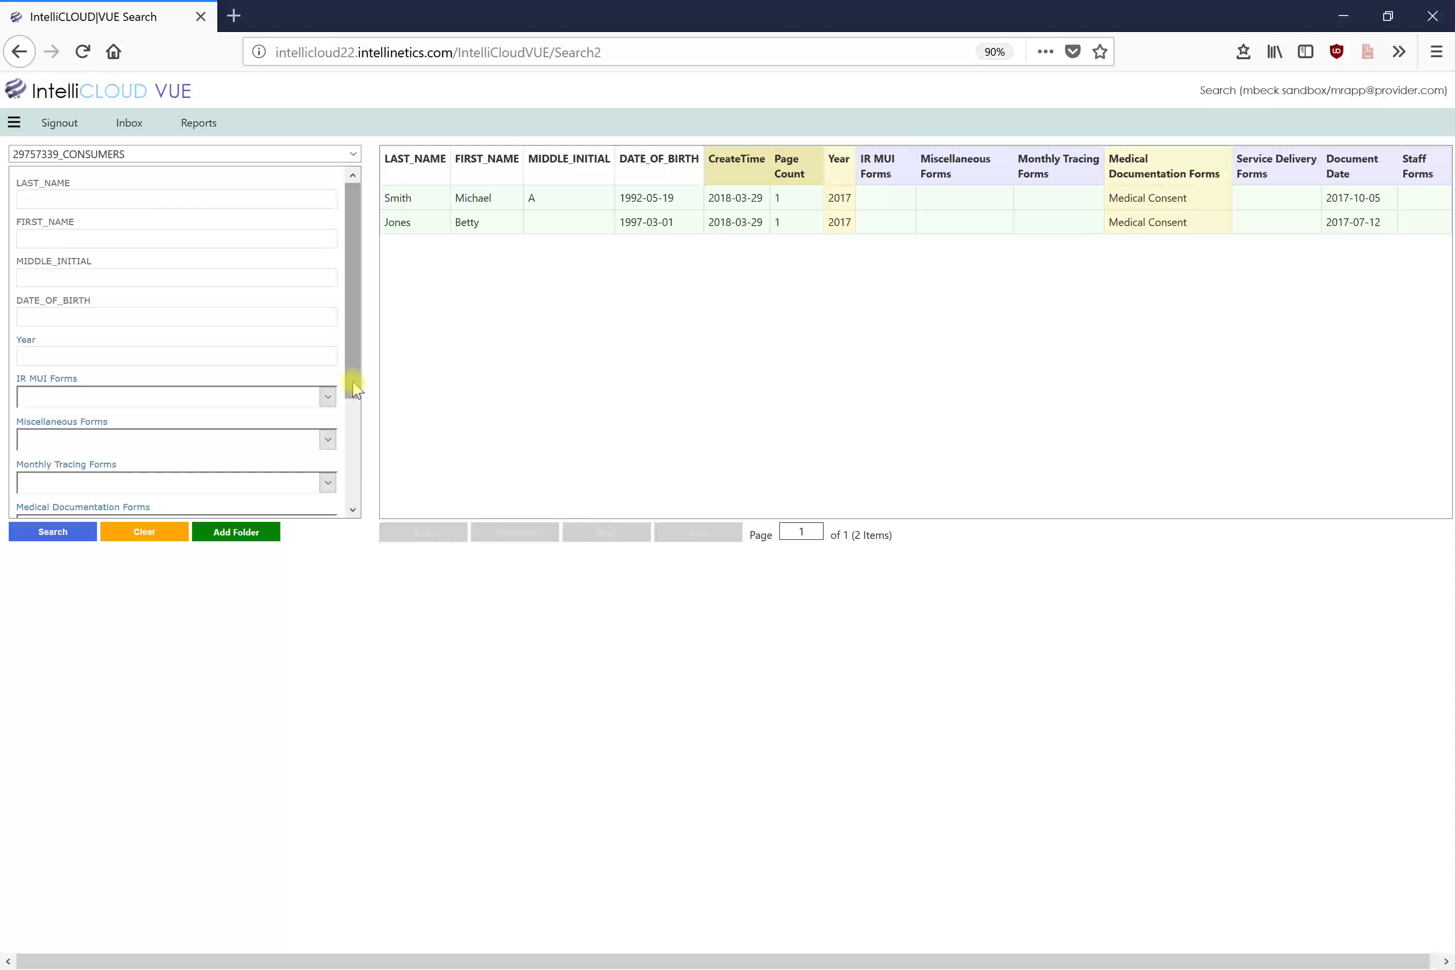
{"action": "left_click", "coordinate": [151, 532]}
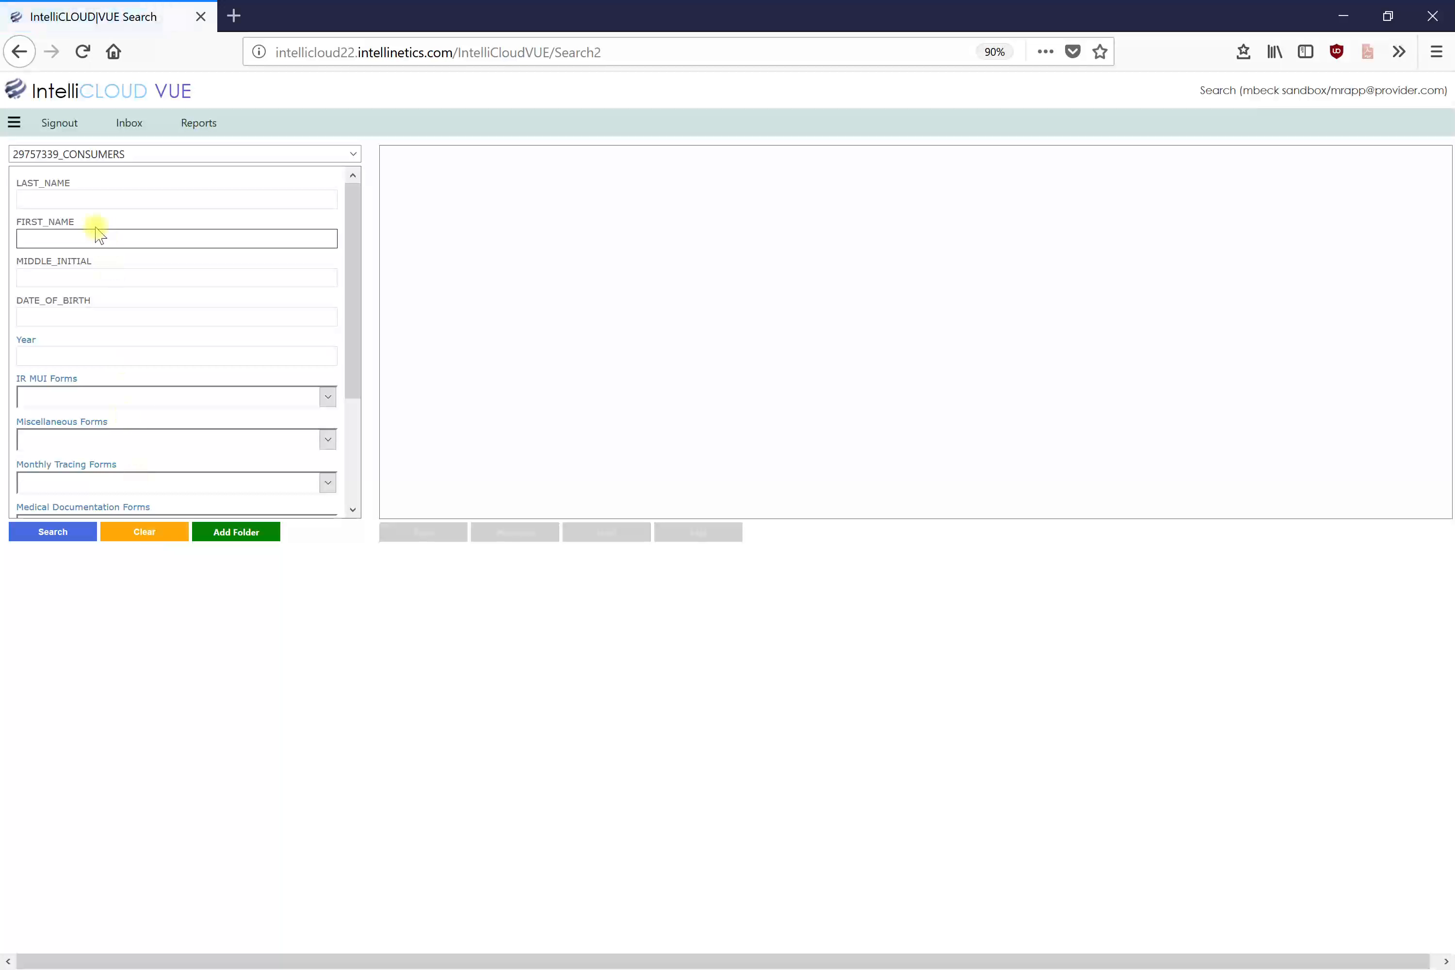
Step: Enter the consumer's last name and first name in the search form
{"action": "left_click", "coordinate": [93, 199]}
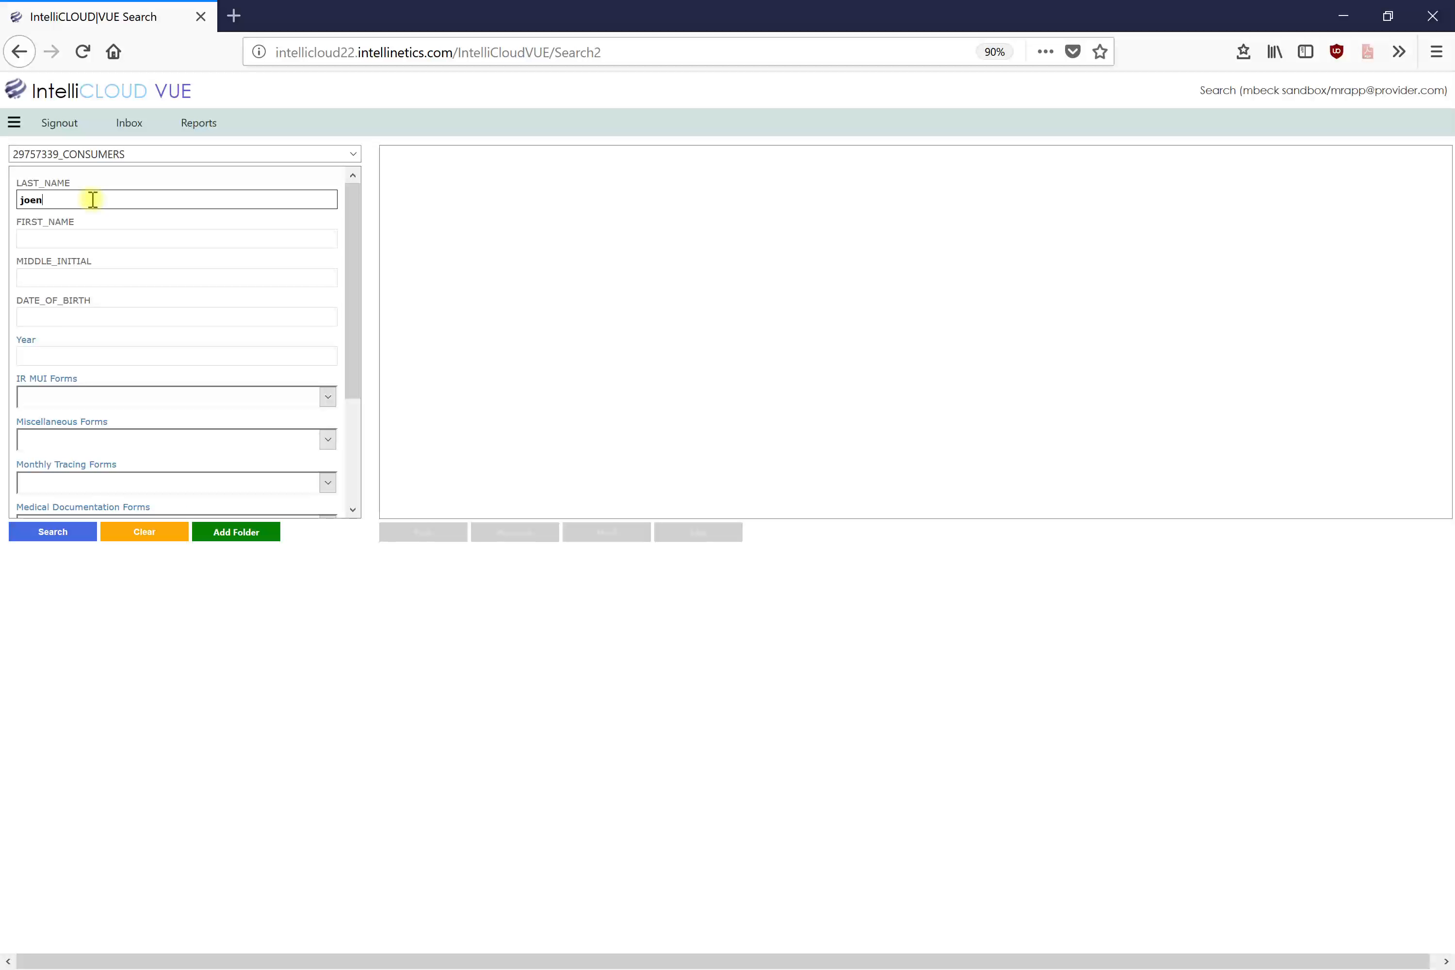
{"action": "key", "text": "BackSpace"}
{"action": "key", "text": "BackSpace"}
{"action": "key", "text": "BackSpace"}
{"action": "key", "text": "BackSpace"}
{"action": "key", "text": "BackSpace"}
{"action": "key", "text": "BackSpace"}
{"action": "key", "text": "Tab"}
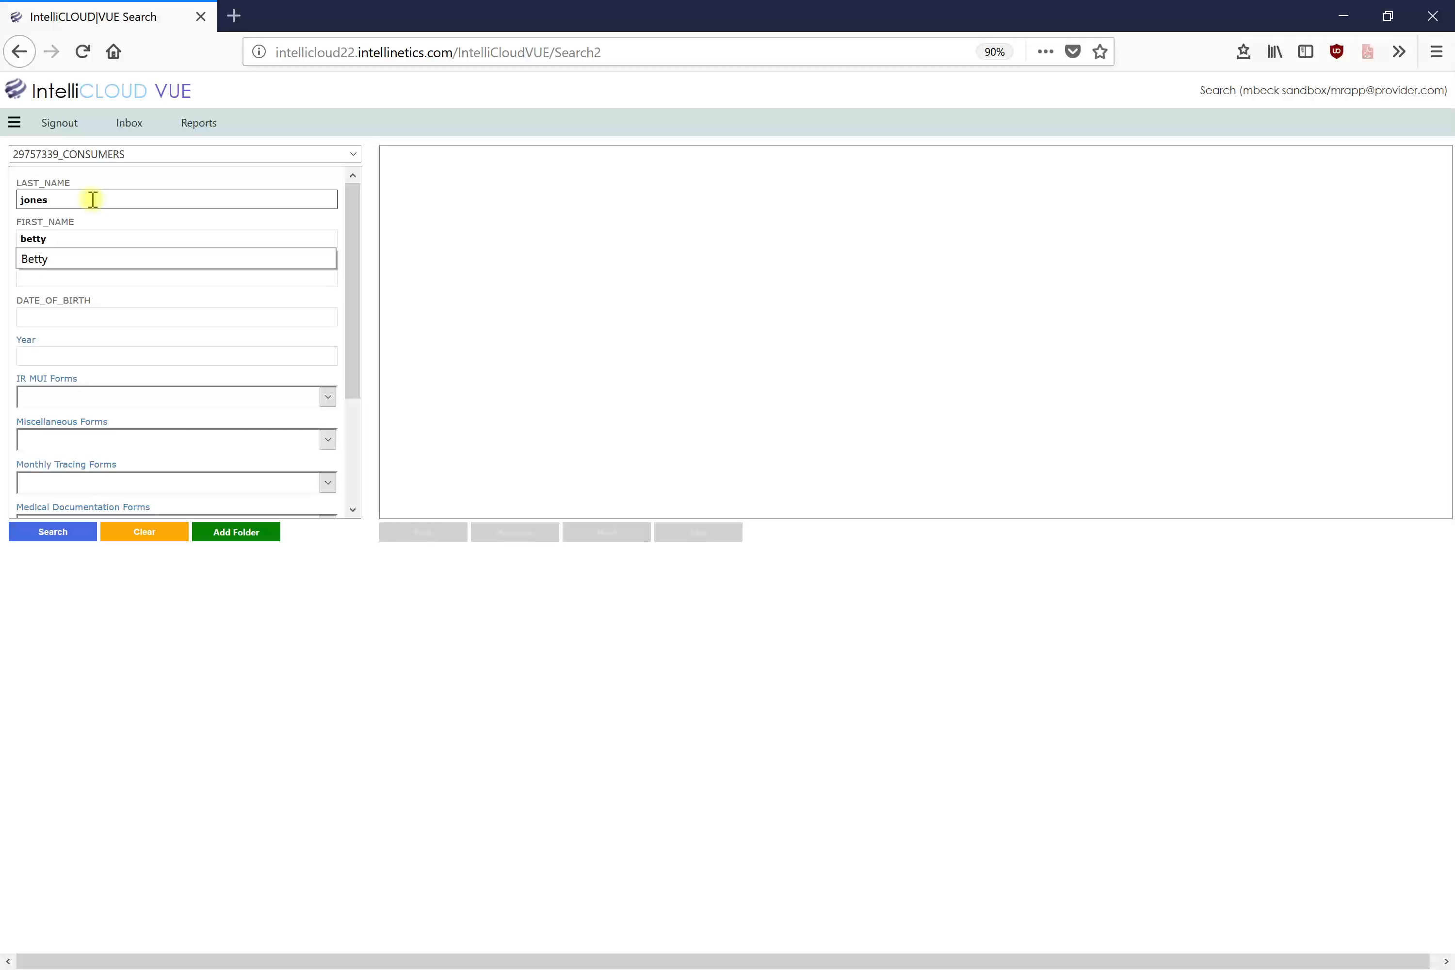
Step: Search with Year 2017 and Medical Consent, then open the single folder's consent form
{"action": "left_click", "coordinate": [36, 356]}
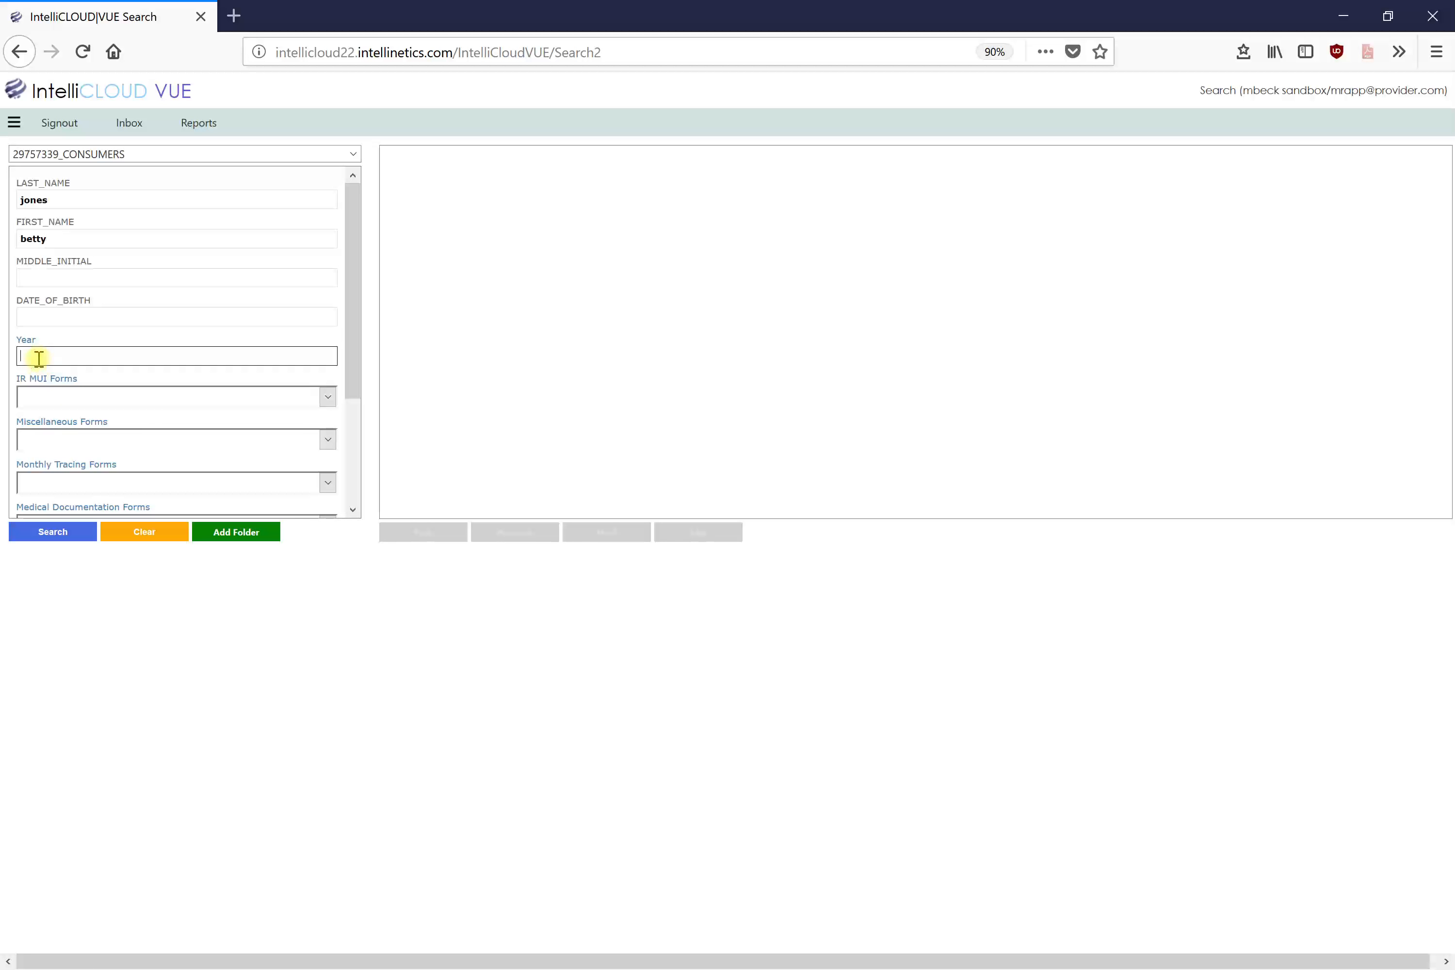
{"action": "type", "text": "2017"}
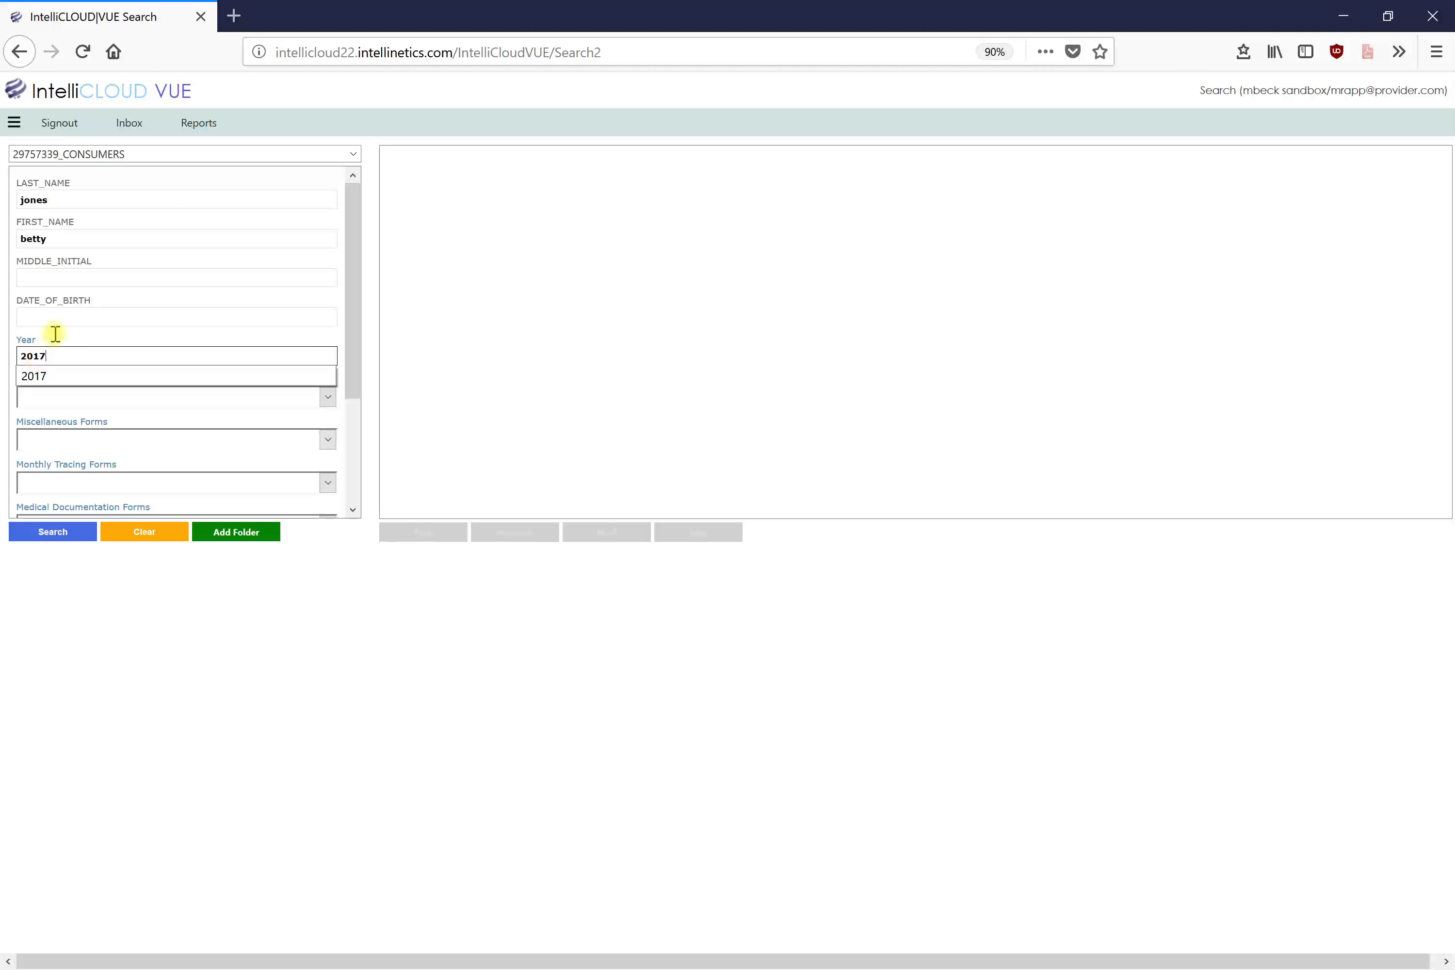
{"action": "left_click_drag", "start_coordinate": [351, 383], "coordinate": [344, 439]}
{"action": "left_click", "coordinate": [327, 450]}
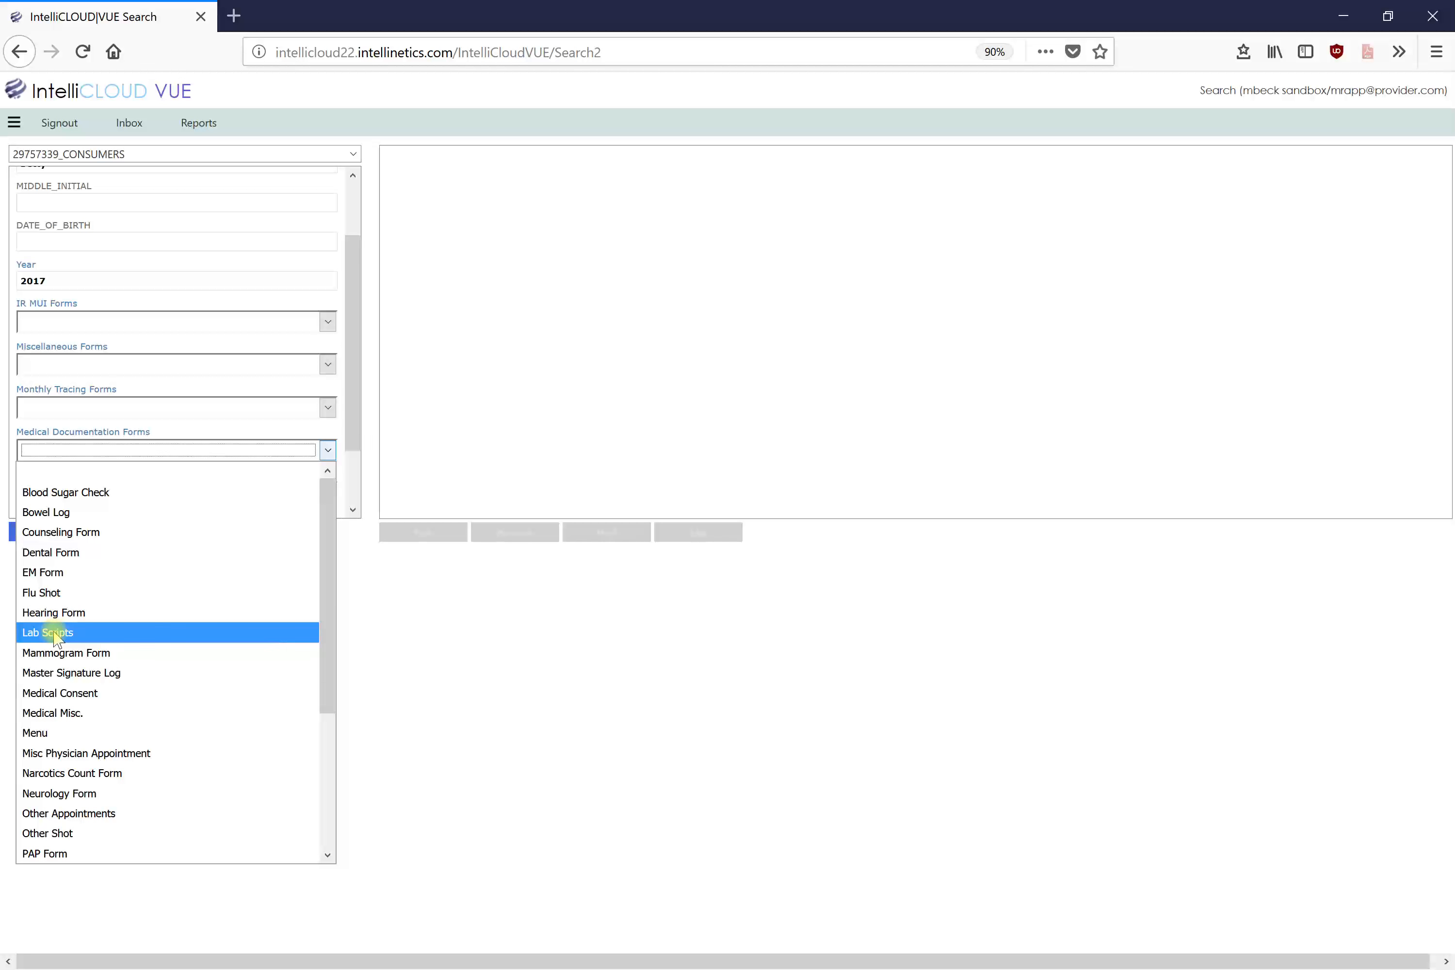
{"action": "left_click", "coordinate": [63, 693]}
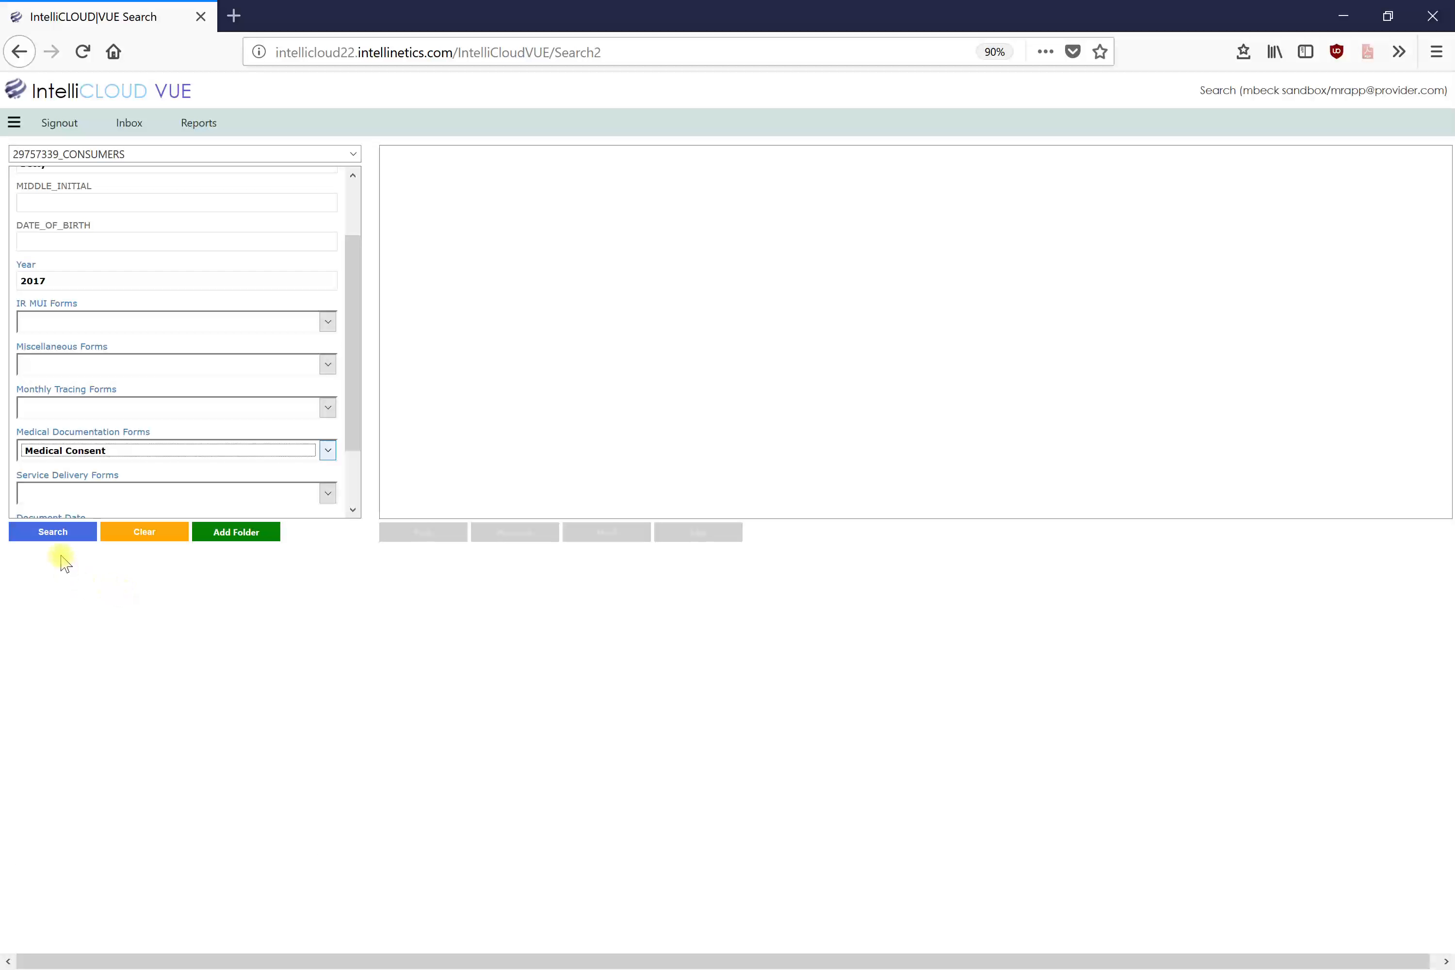
{"action": "left_click", "coordinate": [55, 530]}
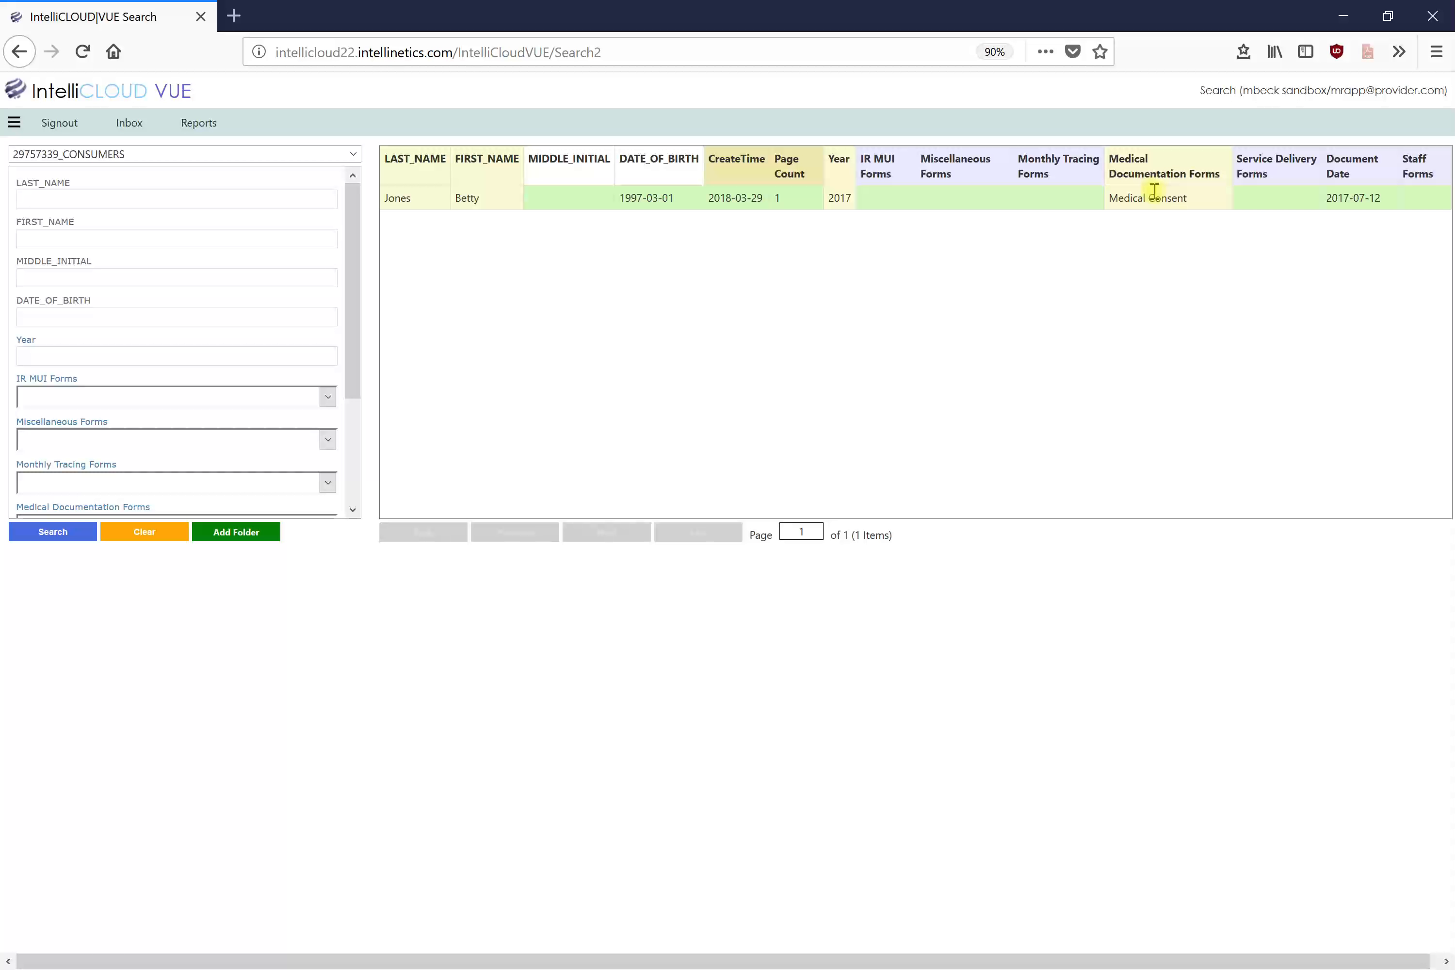
{"action": "double_click", "coordinate": [417, 211]}
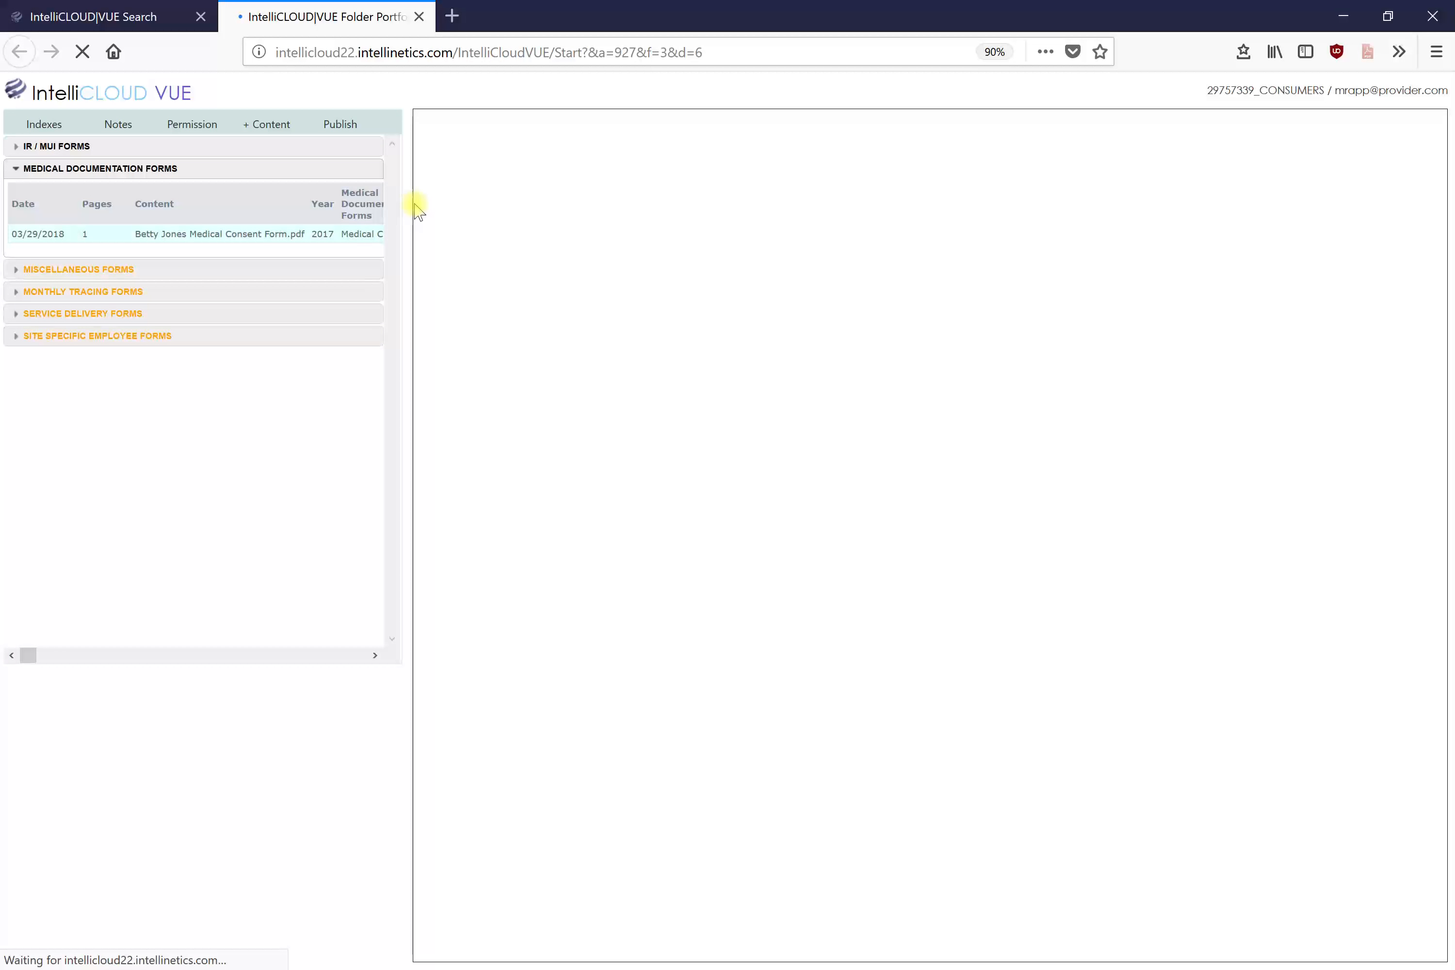
{"action": "left_click", "coordinate": [273, 234]}
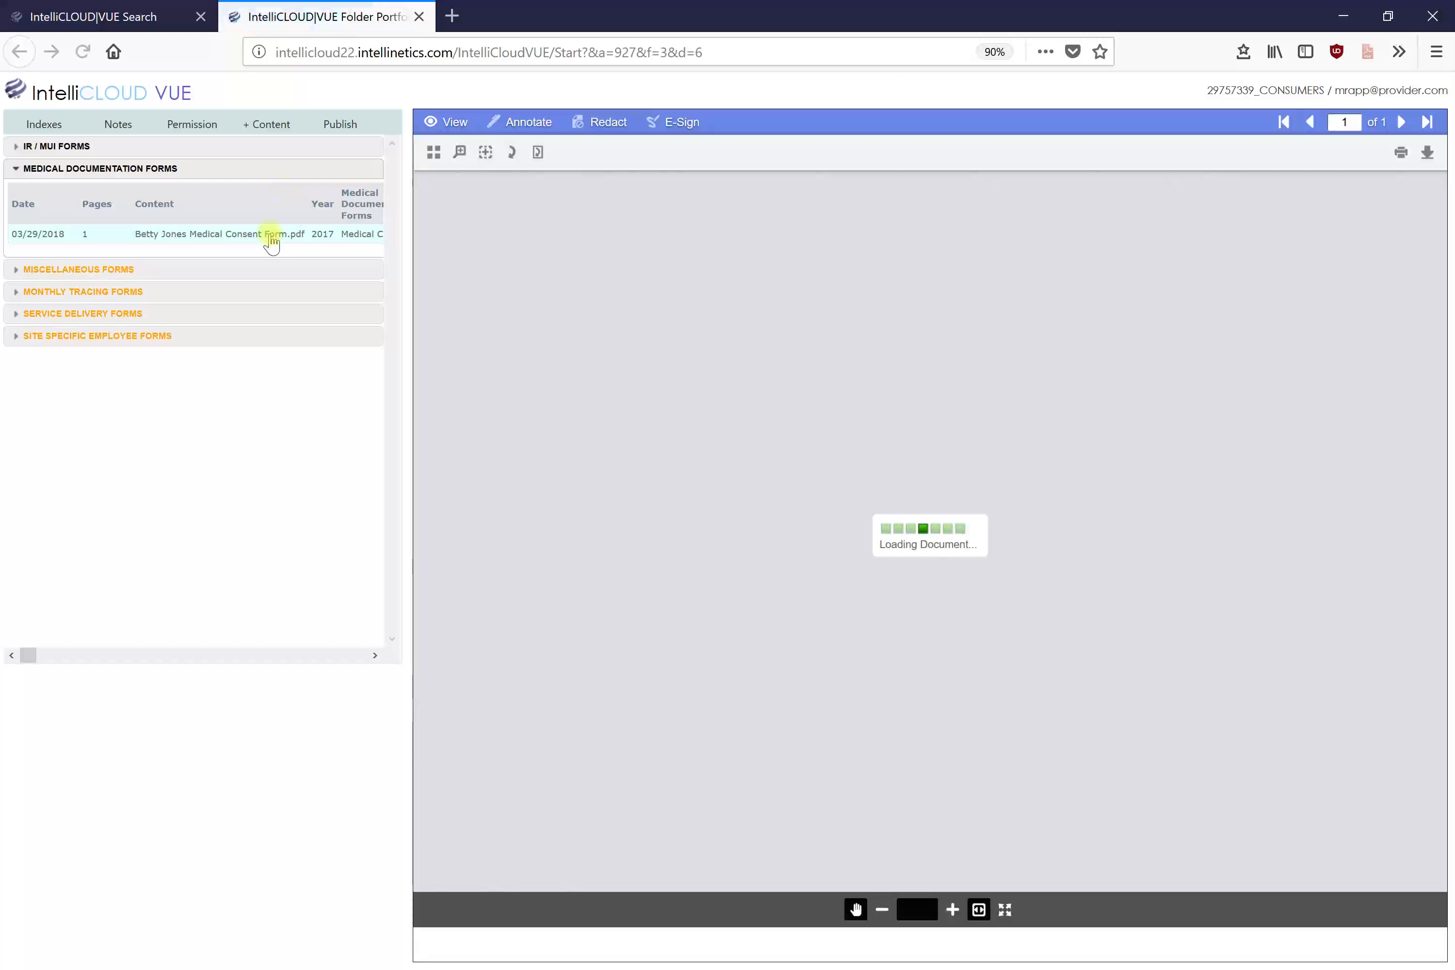